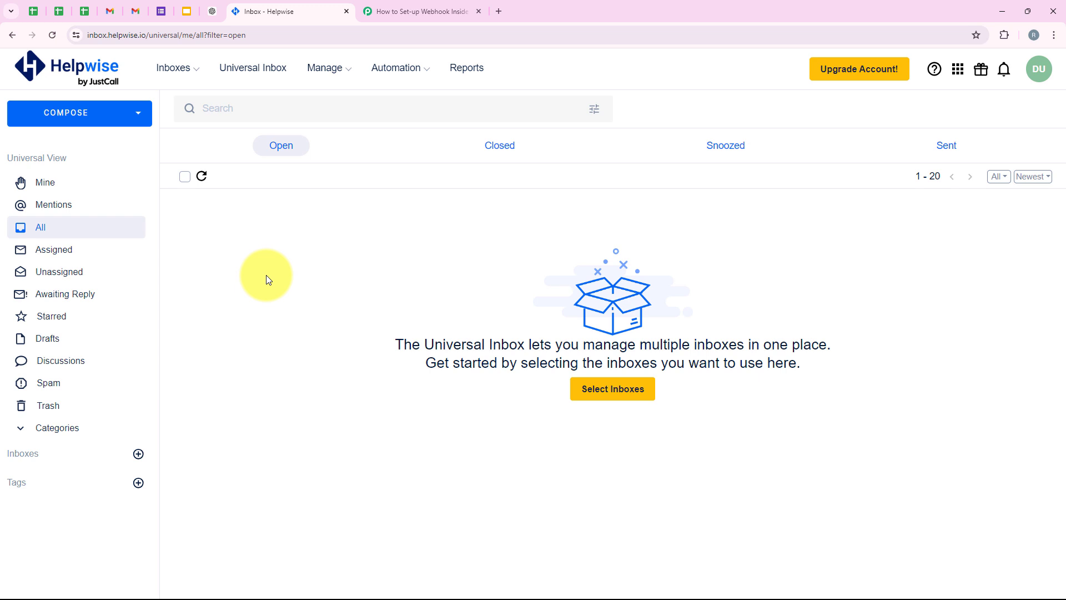
Step: Switch to the Pabbly Connect workflow "How to Set-up Webhook Inside Helpwise"
click(388, 9)
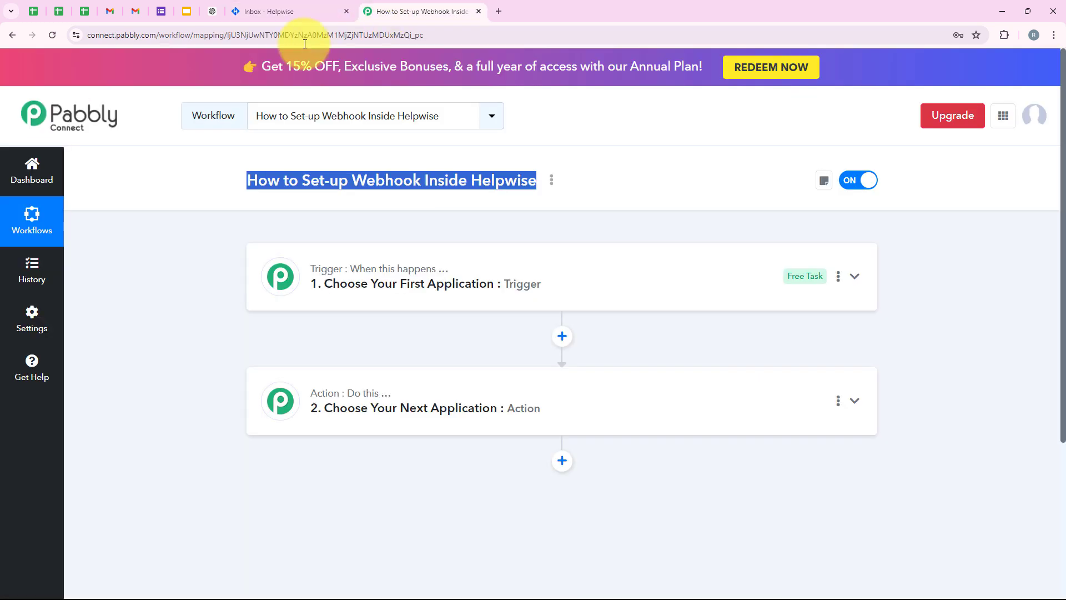
click(221, 258)
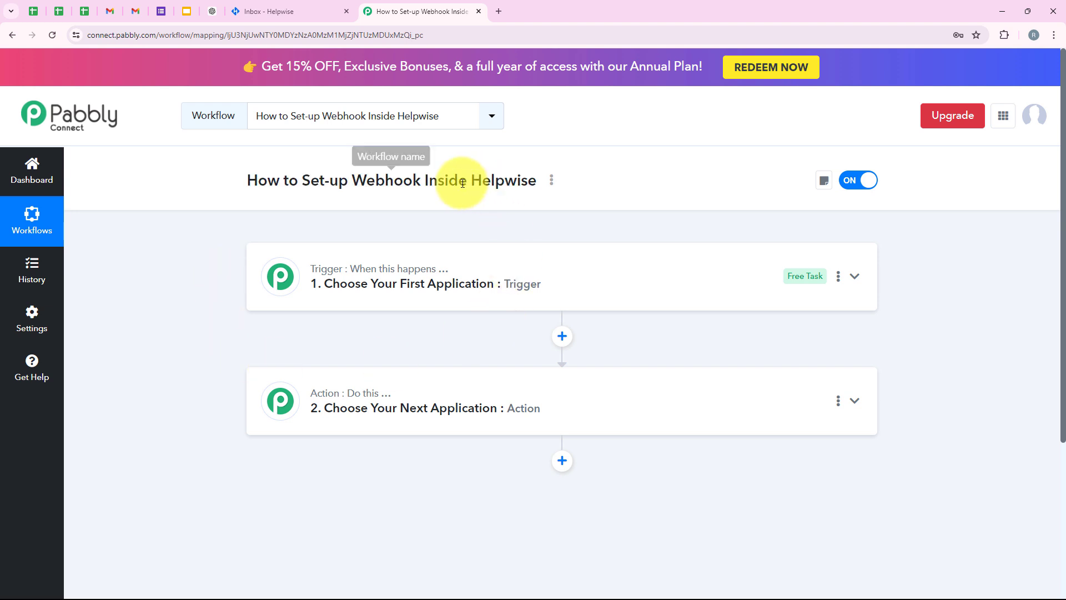
drag(353, 180, 415, 174)
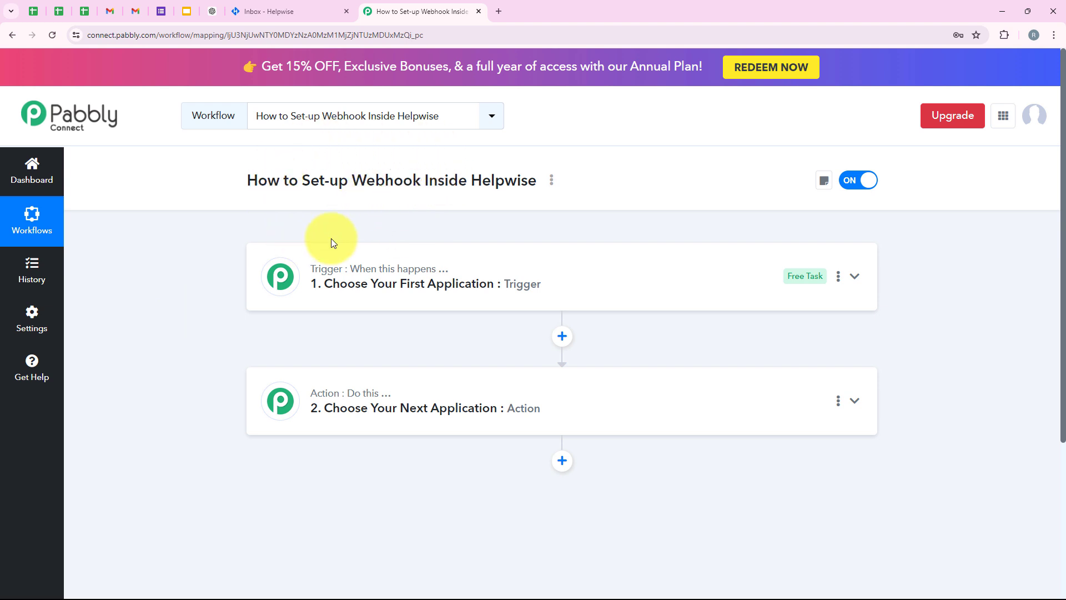
drag(350, 181, 420, 184)
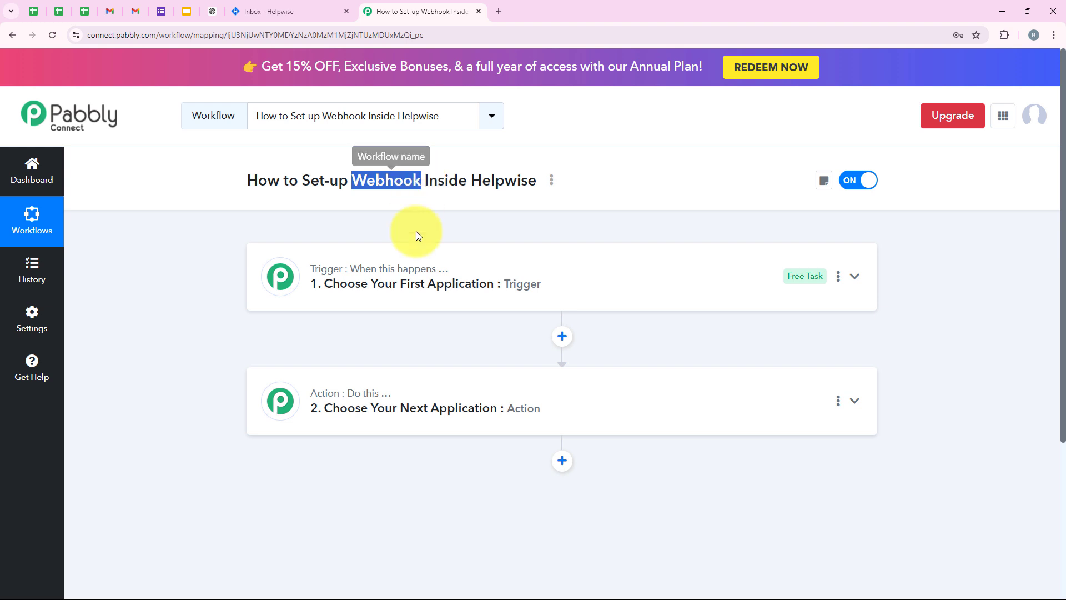
click(418, 235)
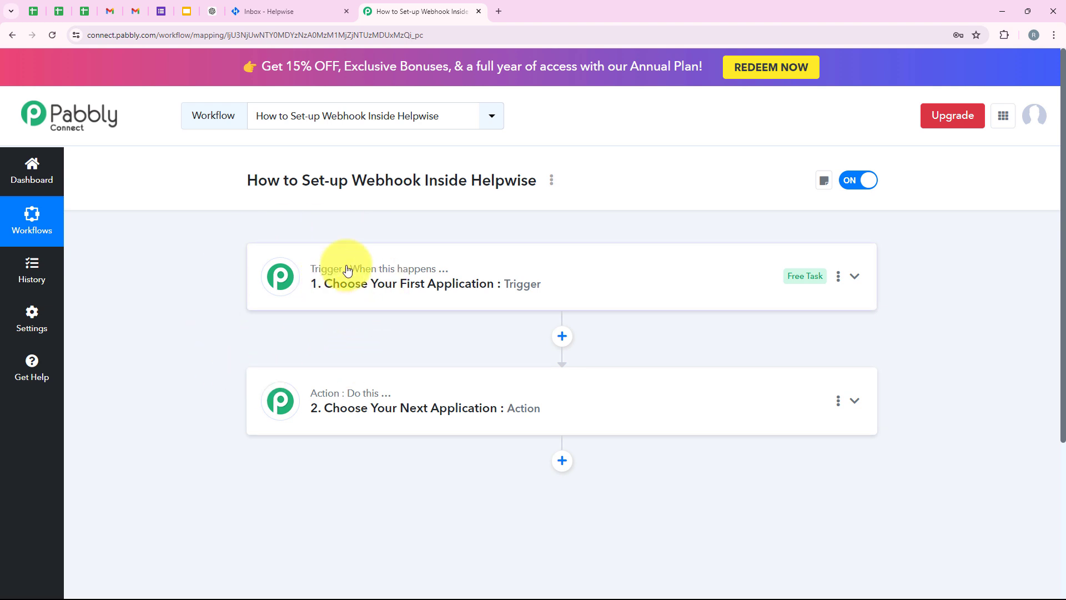
mouse_move(349, 271)
drag(349, 270, 392, 393)
click(417, 507)
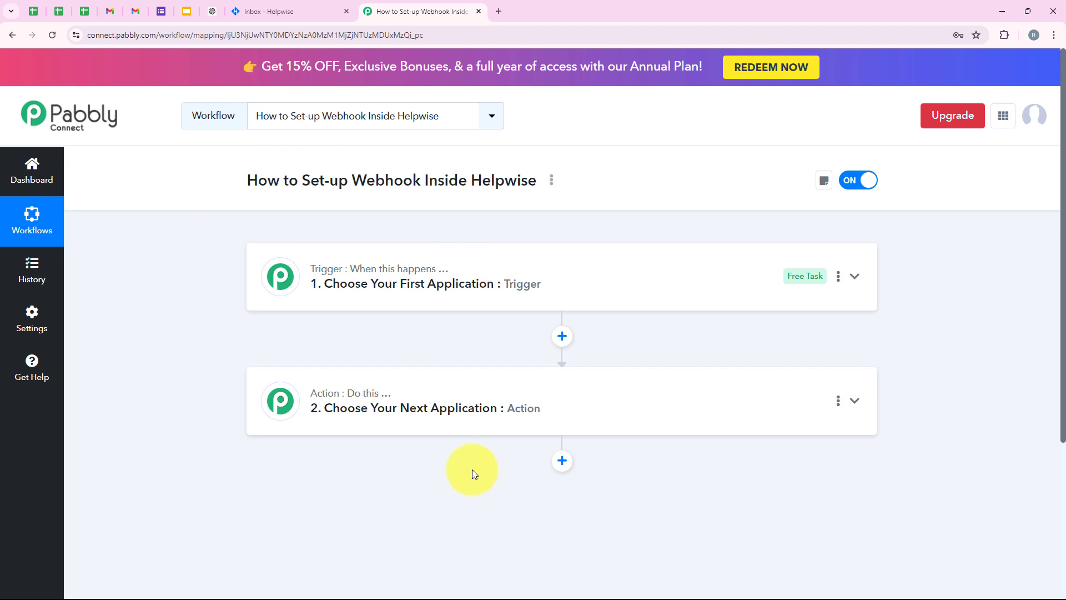
mouse_move(352, 269)
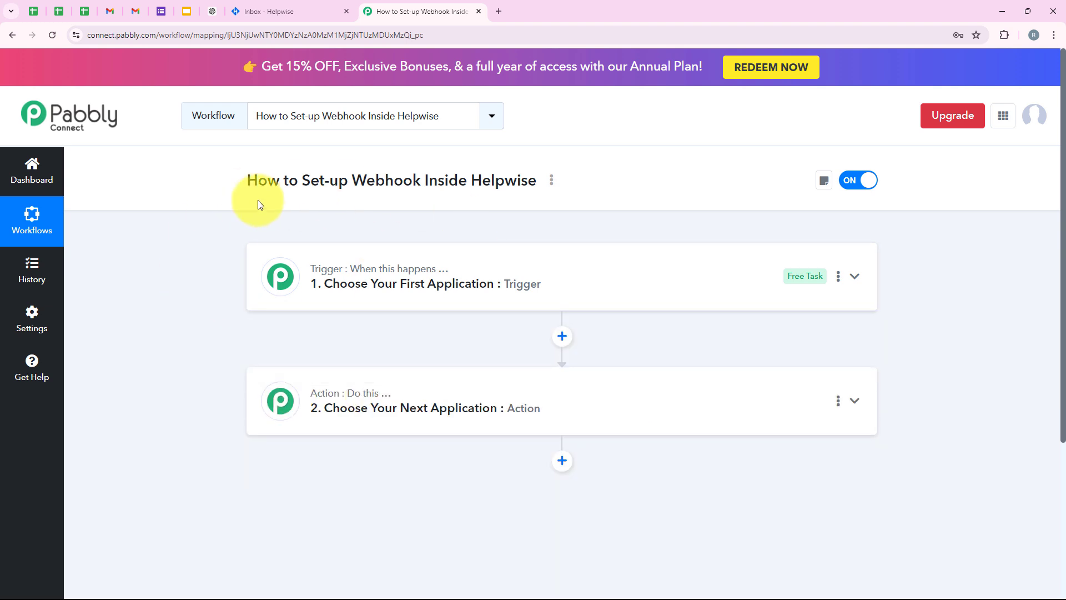
drag(248, 182, 537, 189)
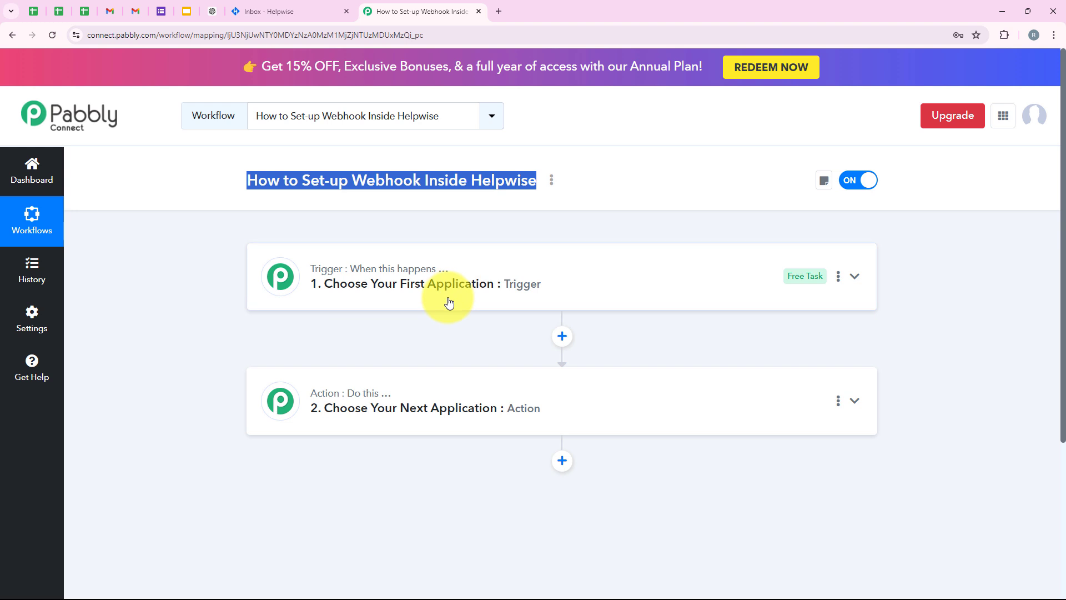
Step: Search the apps for "Helpwise" and choose Helpwise as the workflow's trigger application
click(448, 302)
click(317, 363)
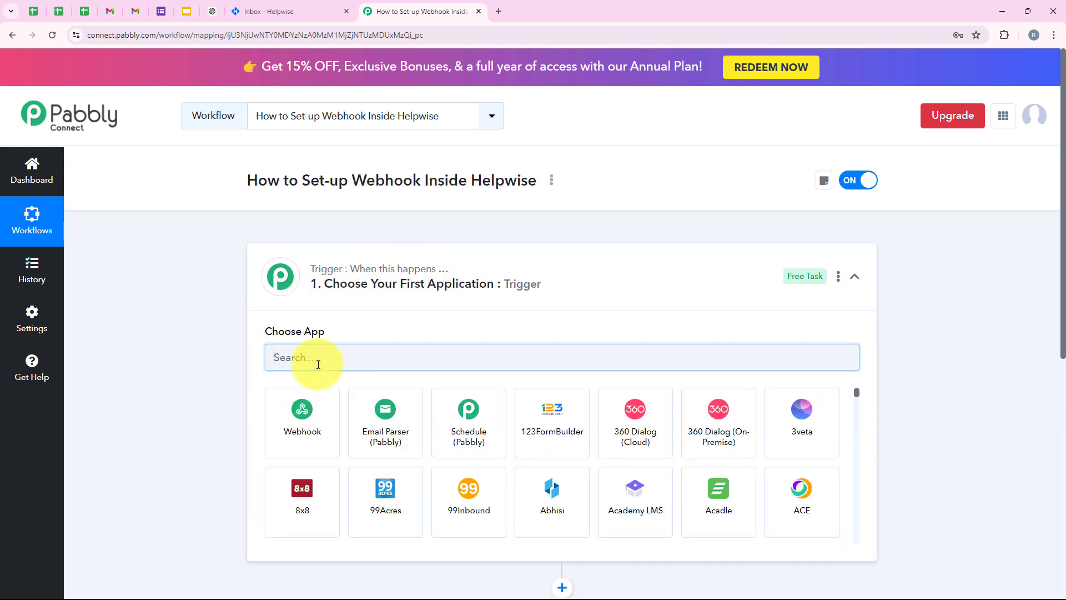
text(He)
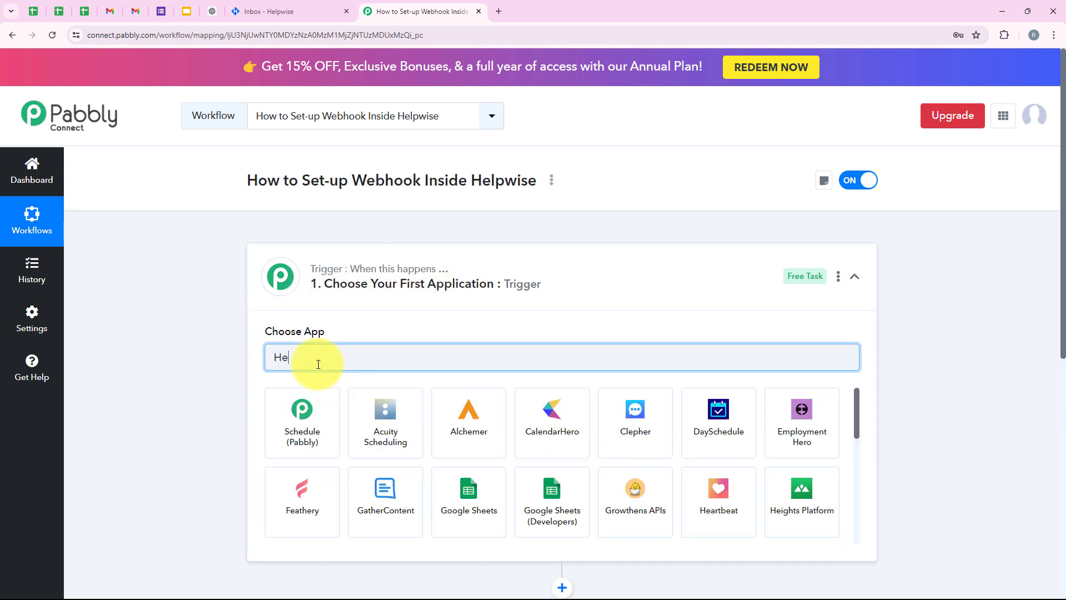
text(lpW)
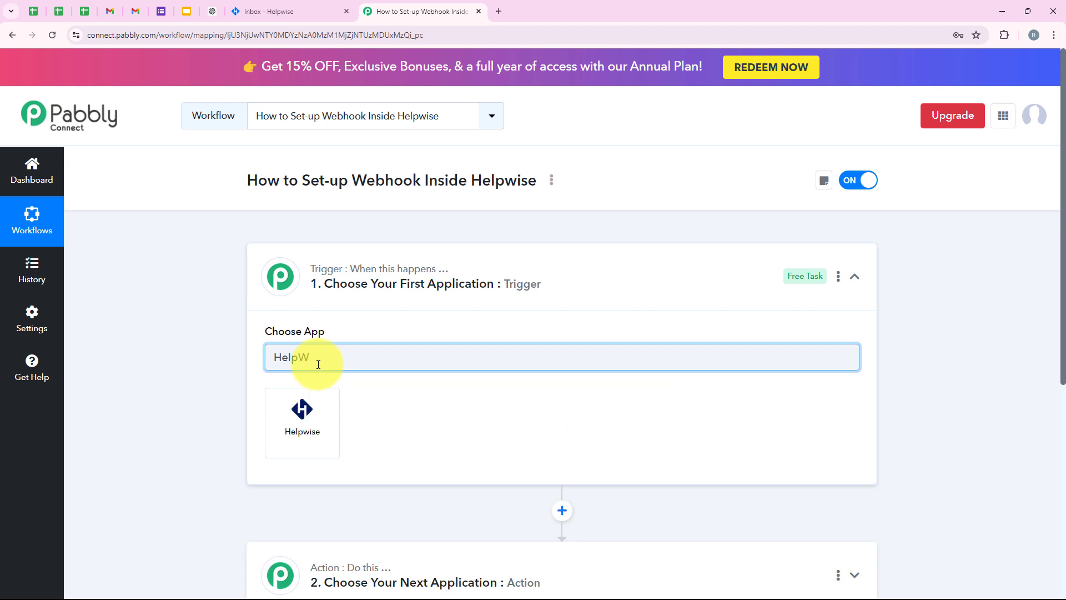
key(BackSpace)
text(wise)
drag(320, 364, 289, 428)
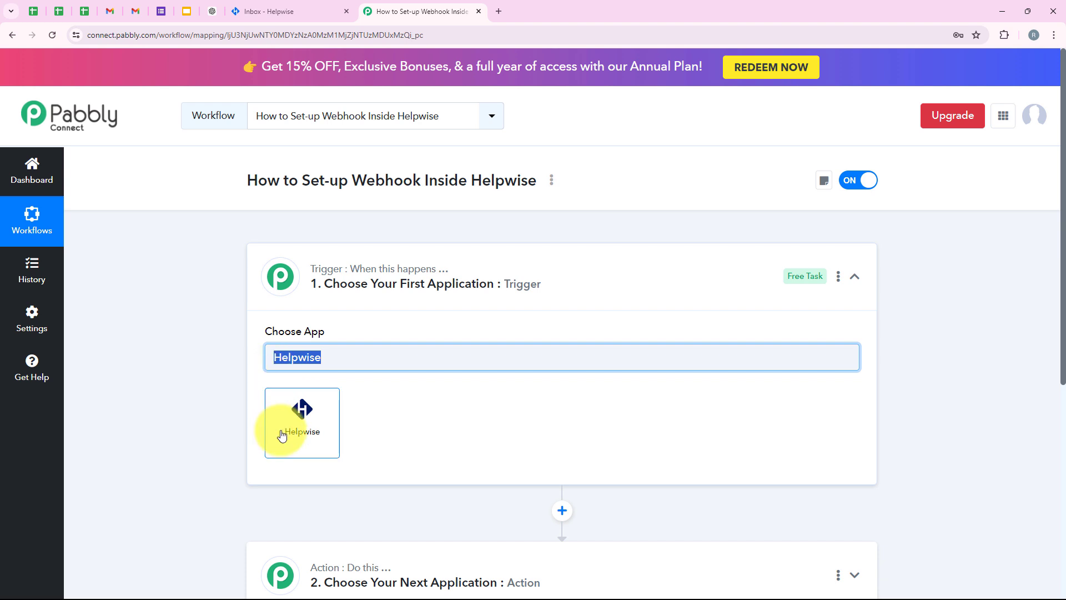
click(296, 425)
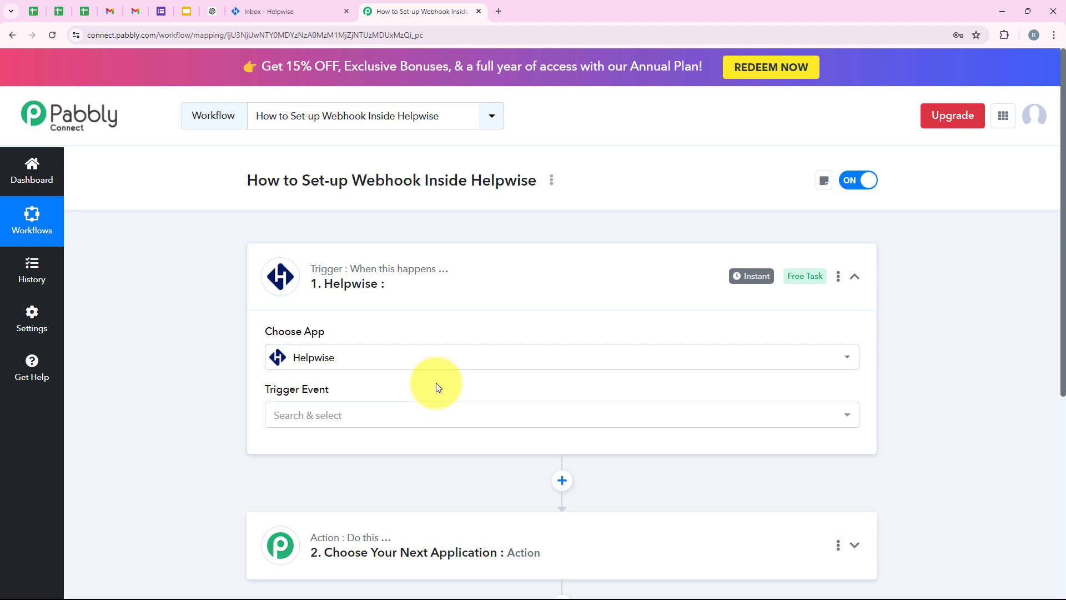
Step: Look through the available Helpwise trigger events and set the trigger event to Conversation Created
drag(267, 390, 340, 398)
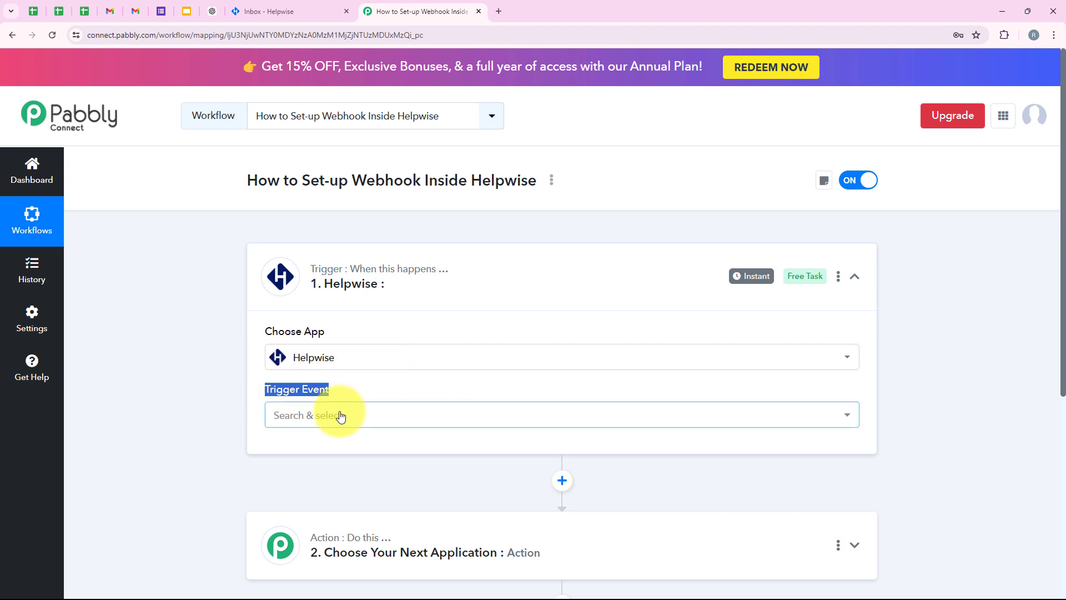
click(341, 416)
scroll(435, 231, down, 2)
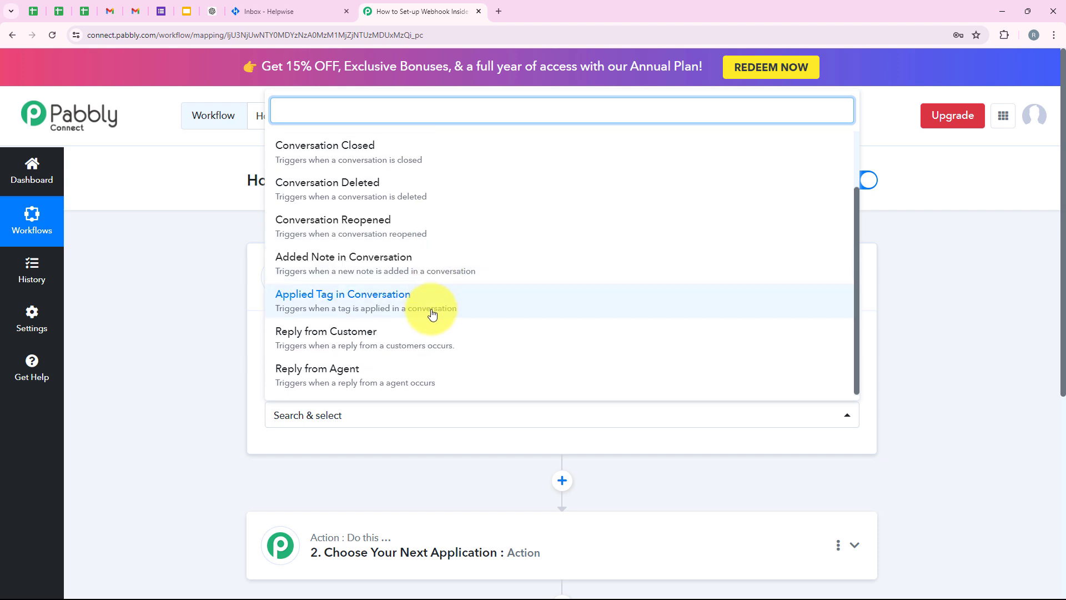
scroll(433, 314, up, 2)
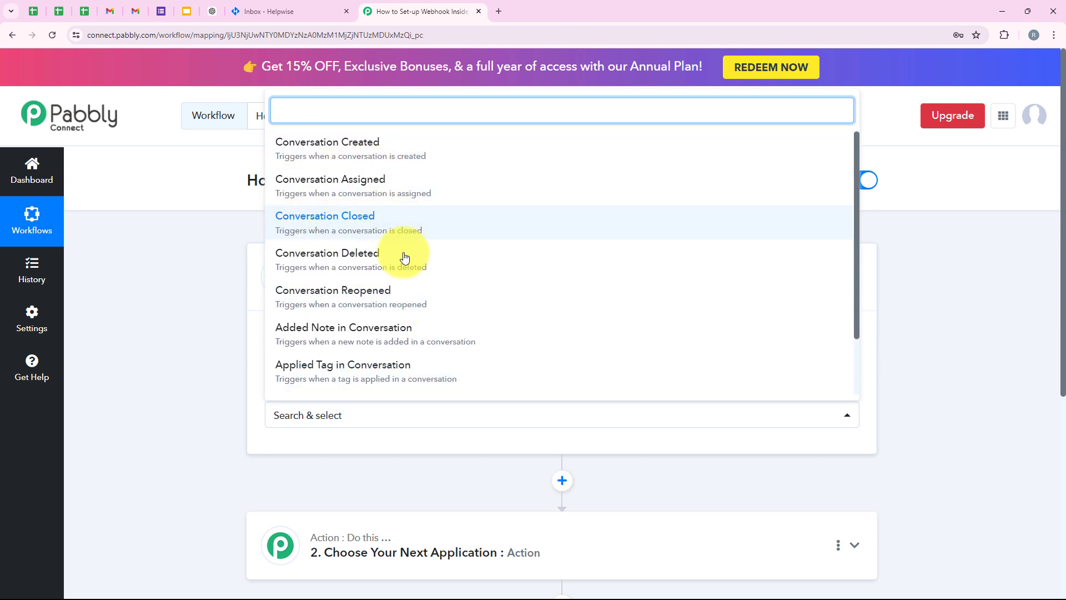
scroll(361, 286, down, 1)
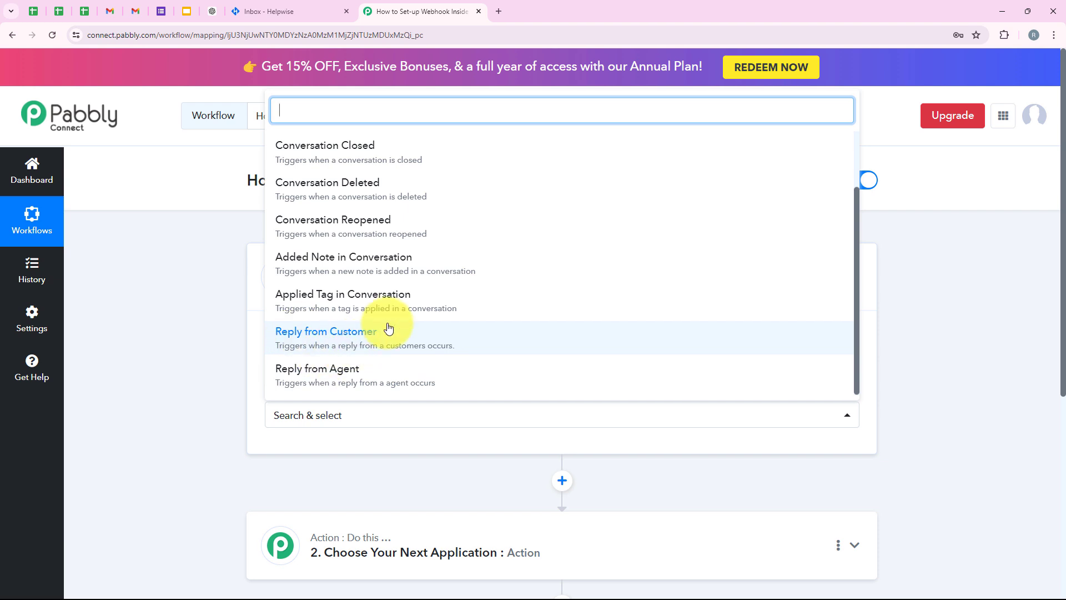
scroll(424, 366, up, 1)
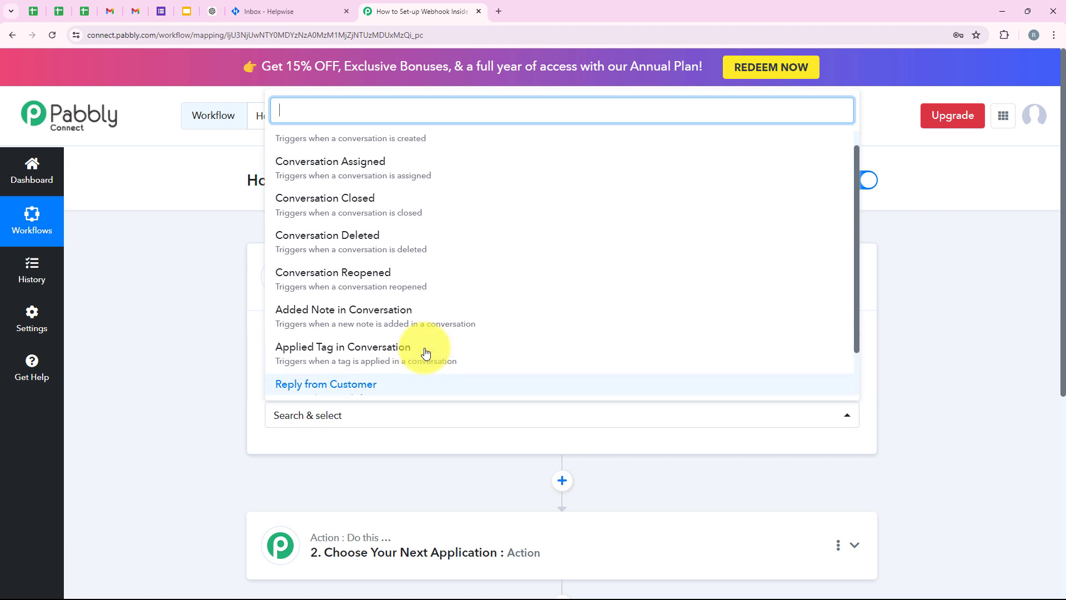
scroll(427, 328, down, 2)
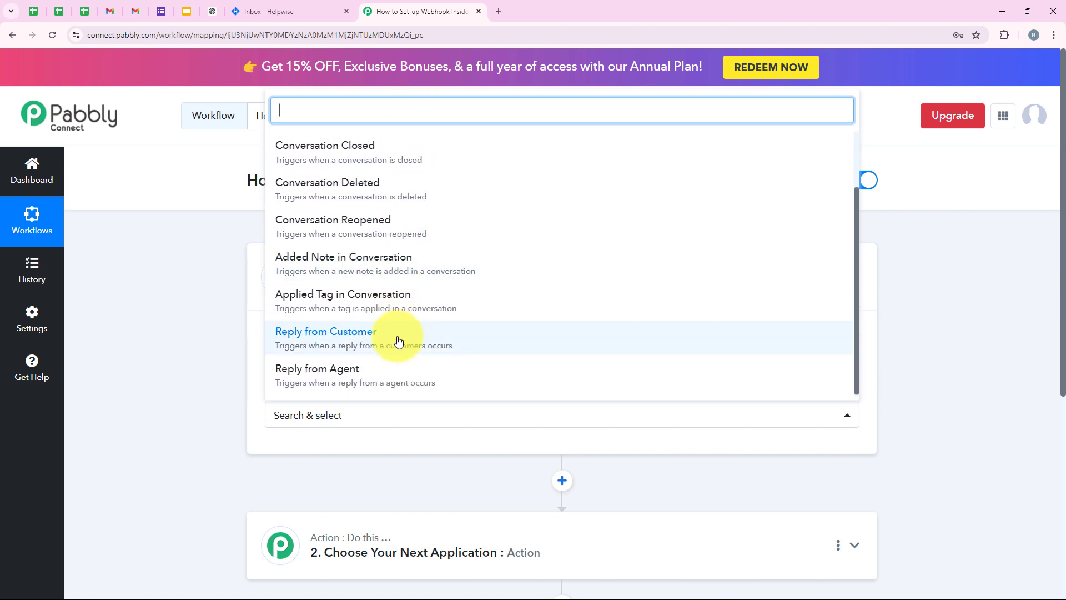
scroll(398, 340, up, 3)
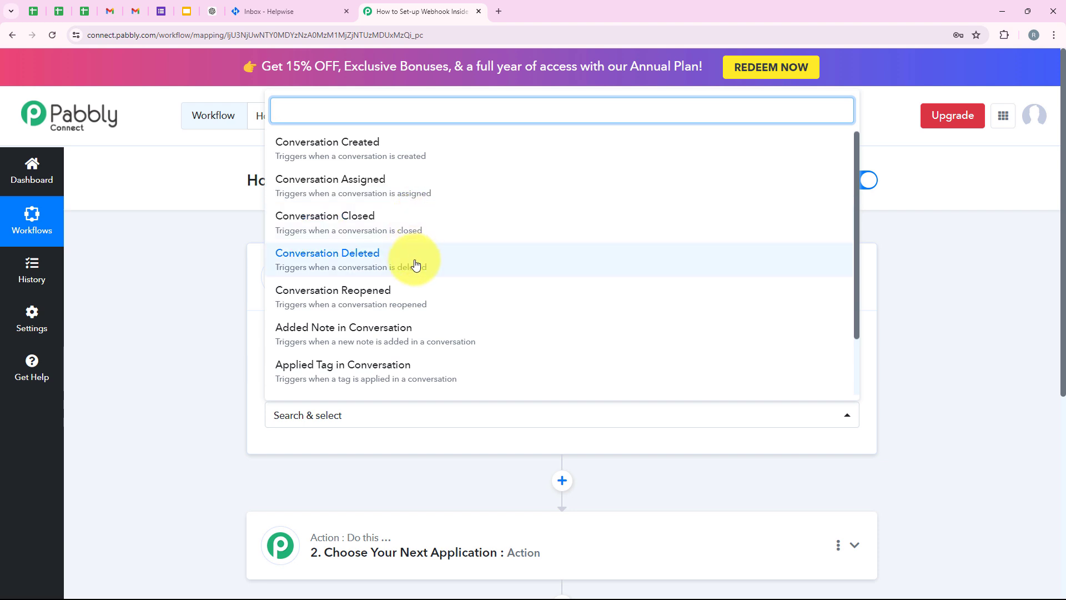
scroll(389, 270, down, 1)
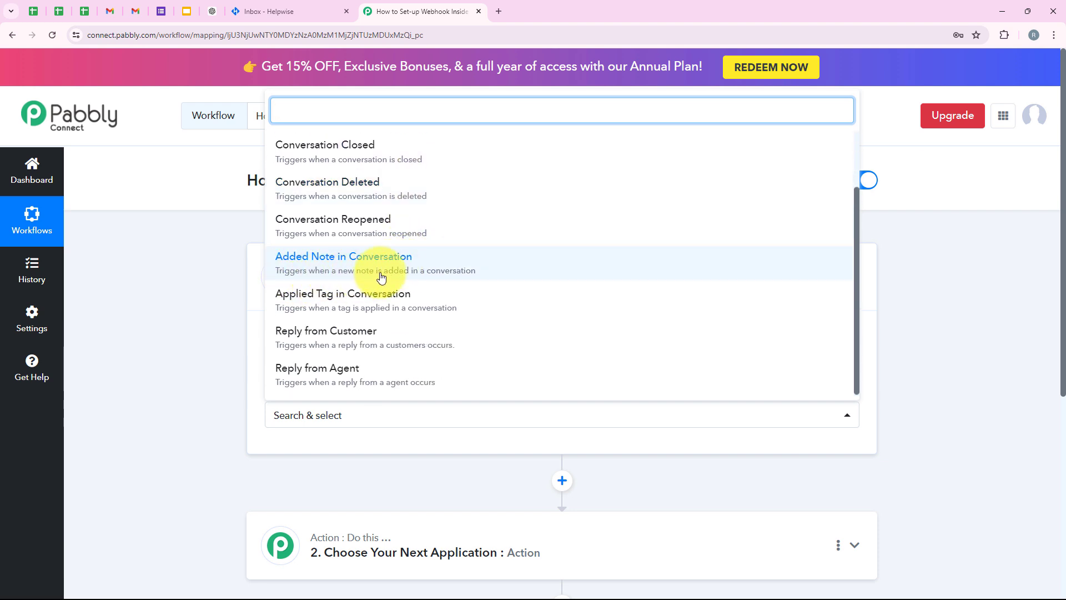
scroll(467, 295, up, 2)
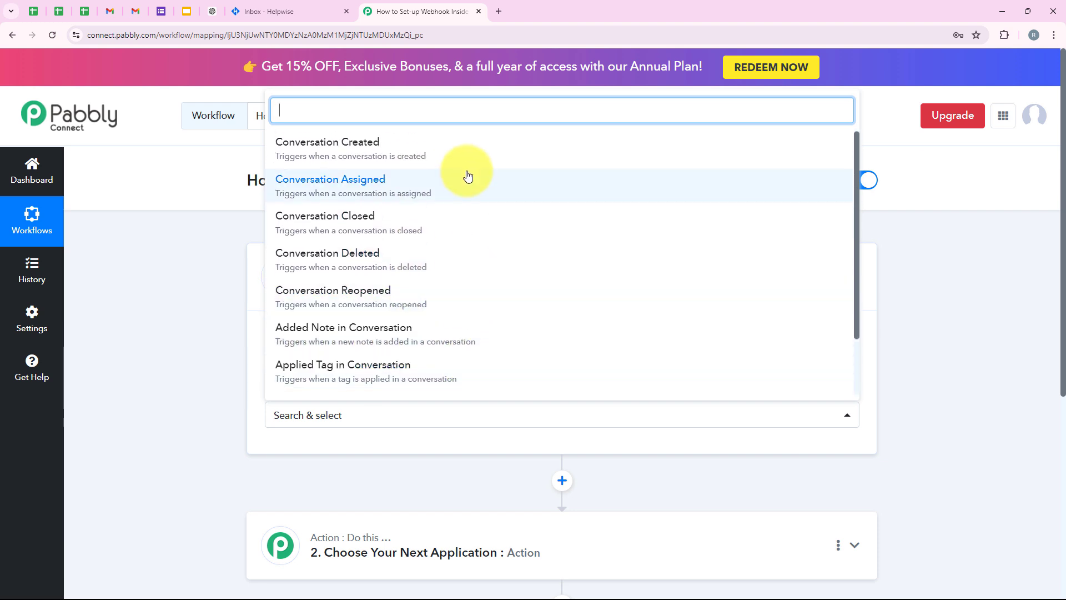
scroll(446, 266, down, 2)
scroll(428, 371, up, 2)
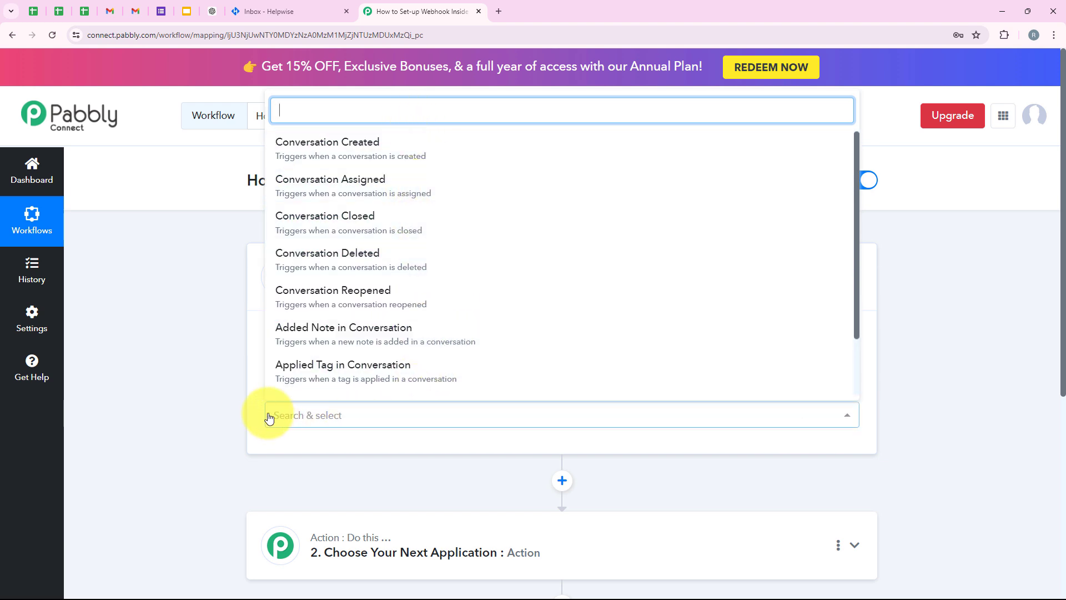
click(354, 142)
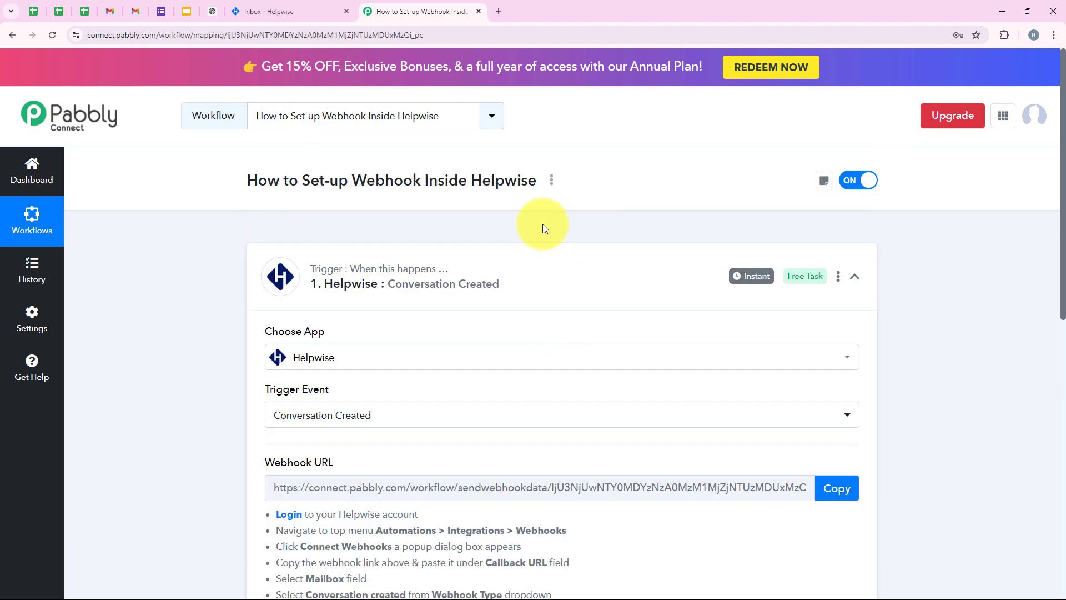
Step: Copy the Helpwise trigger's webhook URL and review the setup instructions below it
scroll(542, 226, down, 3)
drag(260, 283, 340, 299)
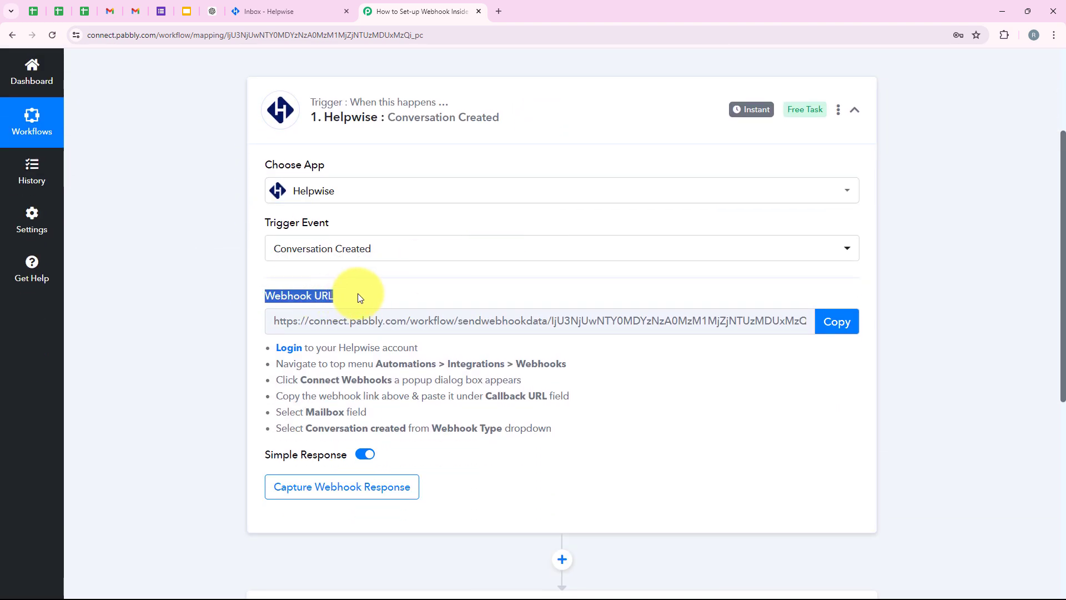
click(357, 295)
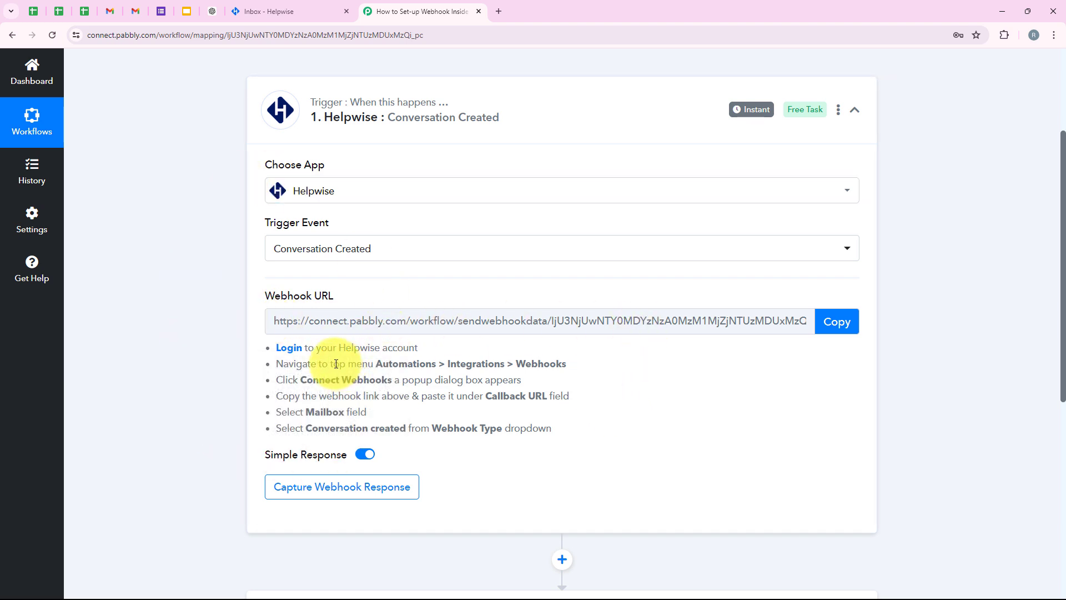
drag(338, 348, 438, 351)
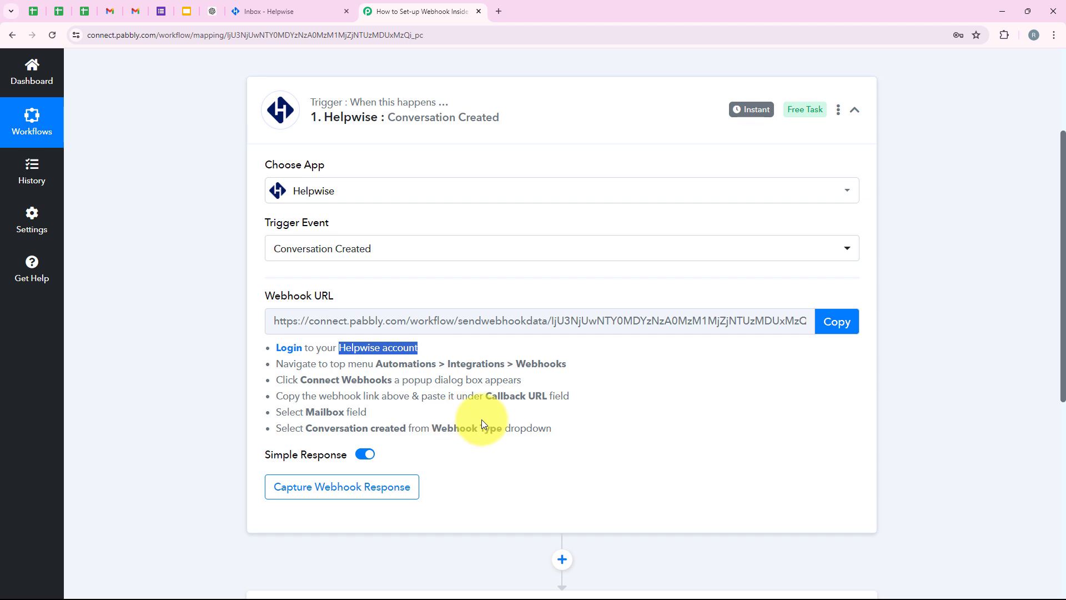
click(713, 348)
click(837, 322)
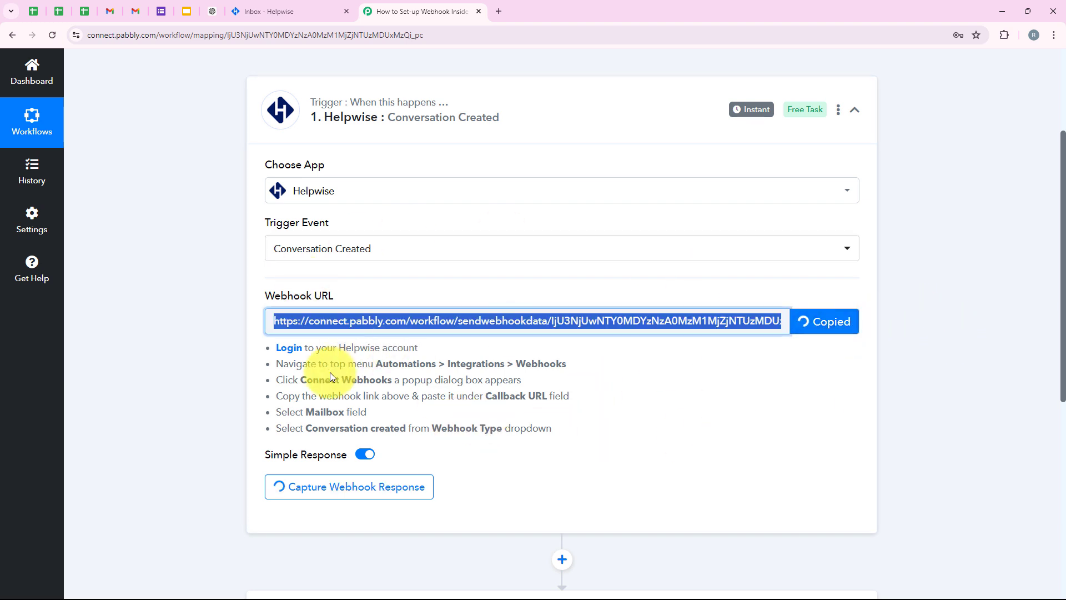
drag(272, 347, 557, 435)
click(570, 441)
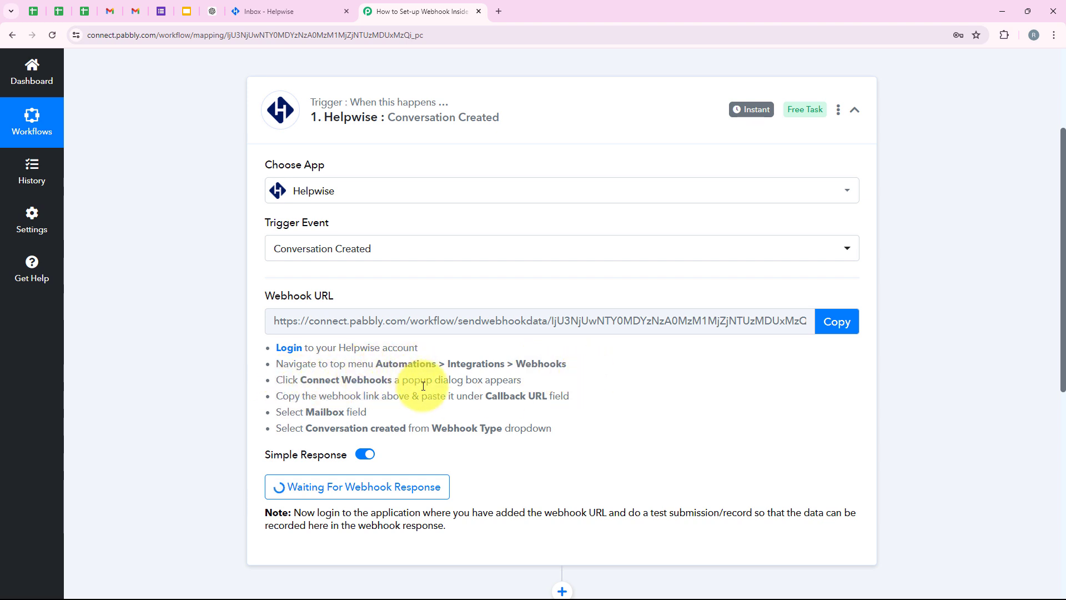
drag(544, 381, 278, 345)
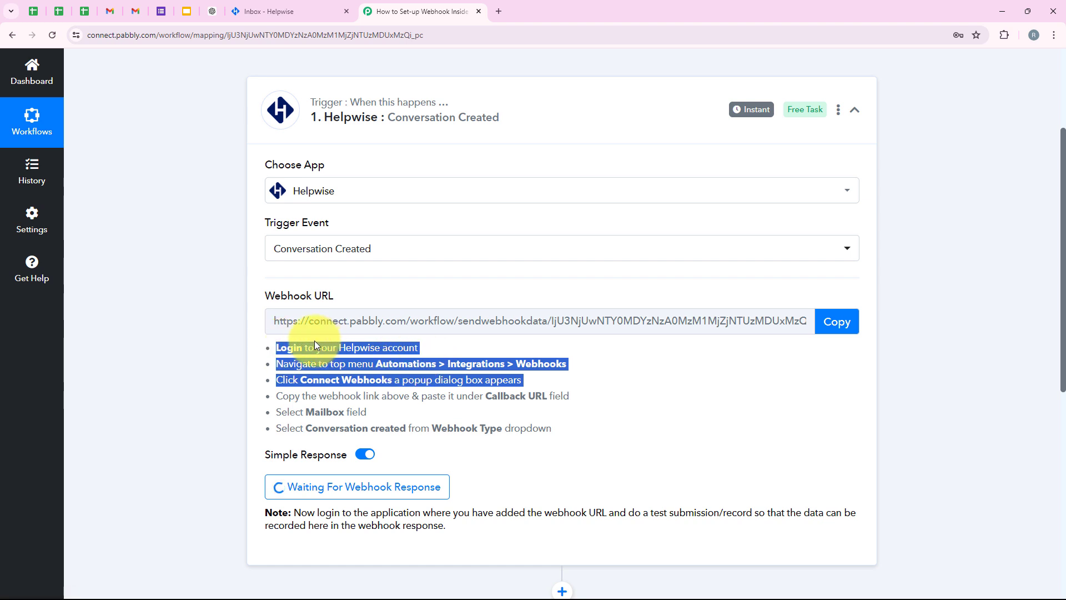
click(333, 347)
Step: Switch to Helpwise, search its integrations for "We" and open the connection form of the Webhooks integration
click(313, 6)
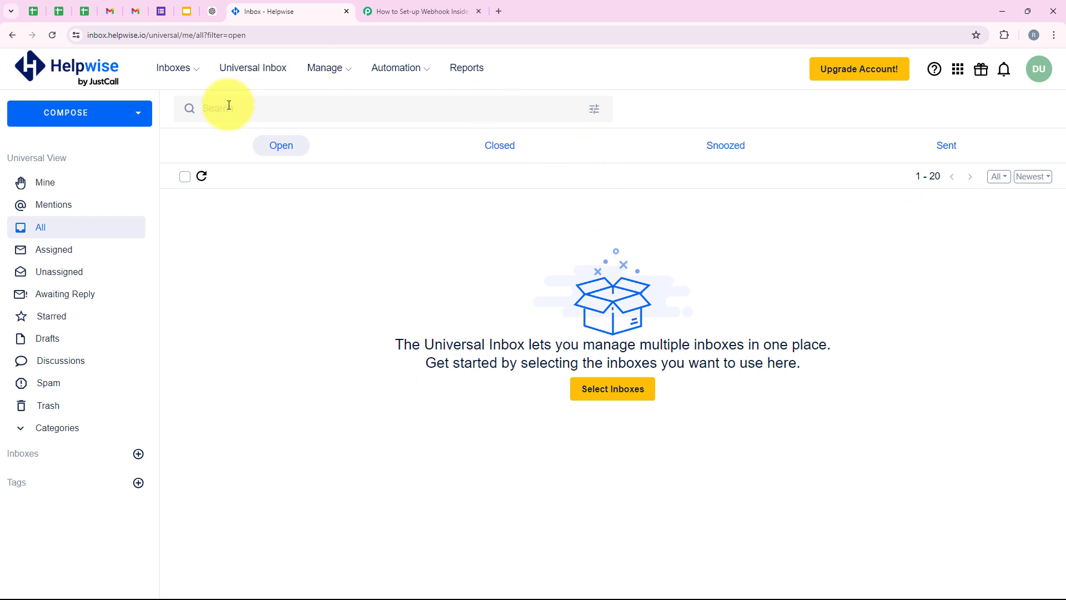
click(413, 73)
click(404, 218)
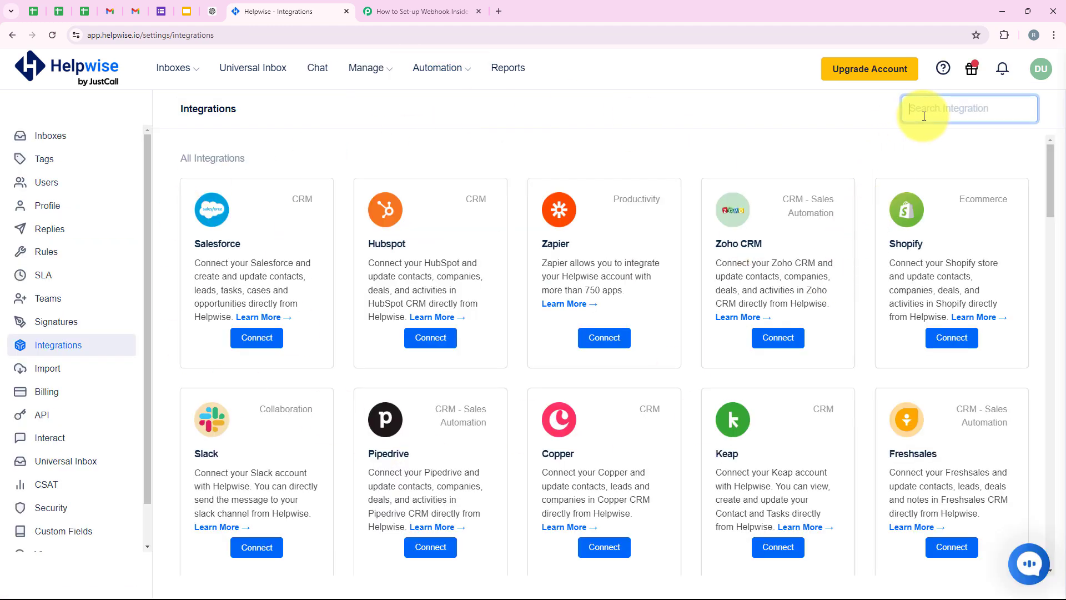
text(We)
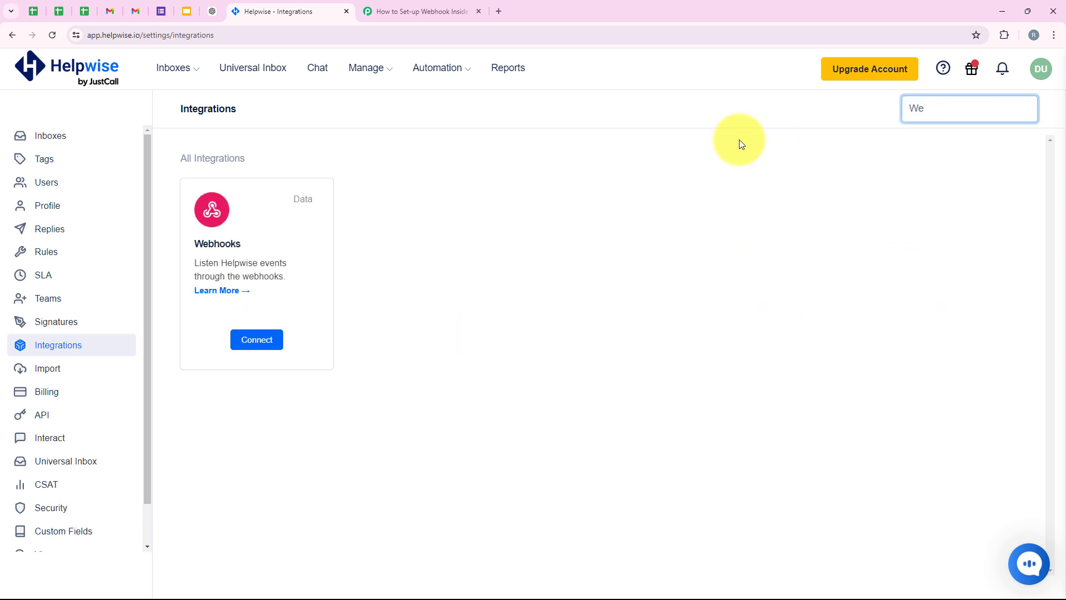
drag(197, 248, 231, 246)
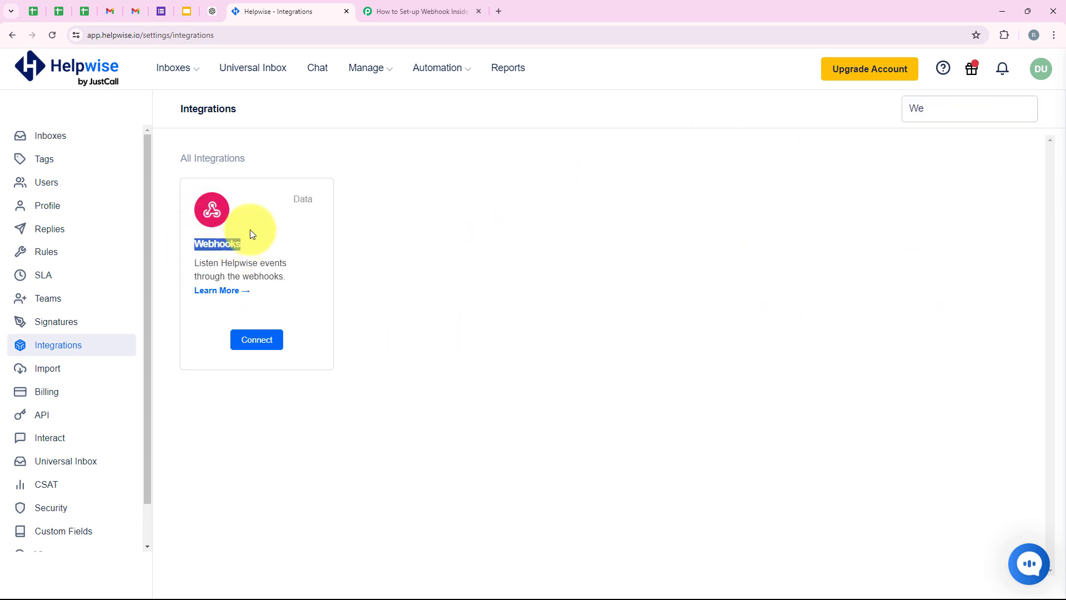
click(259, 337)
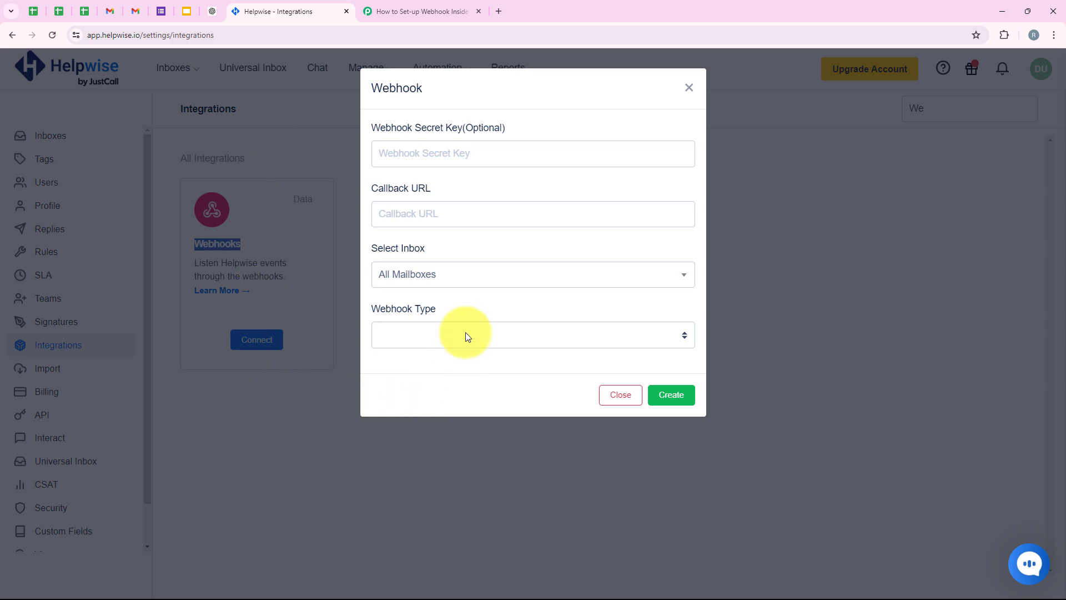
Step: Switch to Pabbly Connect, review the mailbox instruction and copy the Helpwise trigger's webhook URL
click(366, 10)
scroll(381, 308, down, 2)
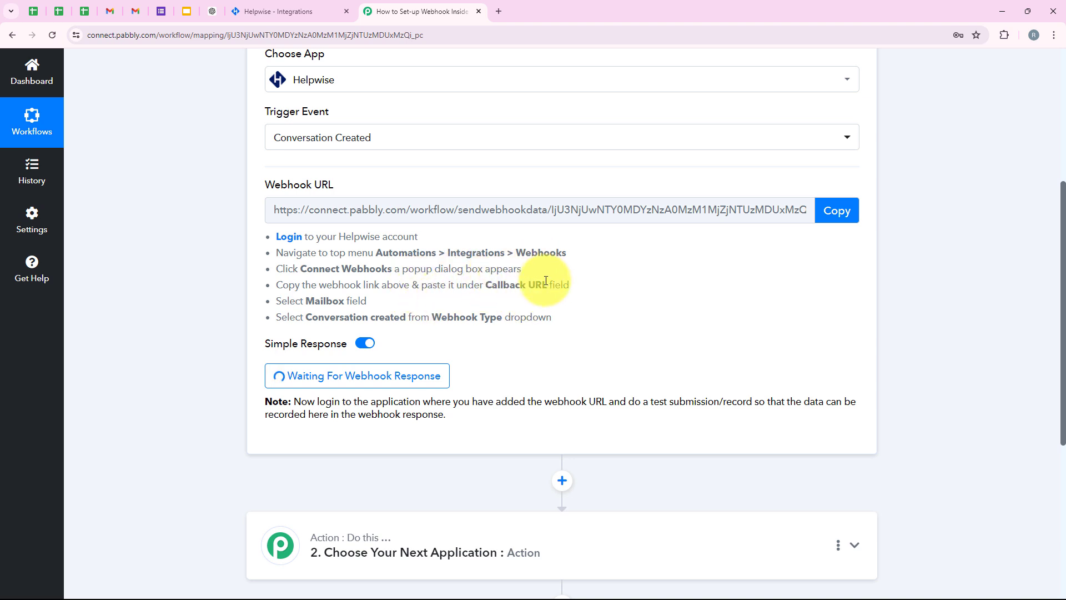
drag(276, 301, 366, 315)
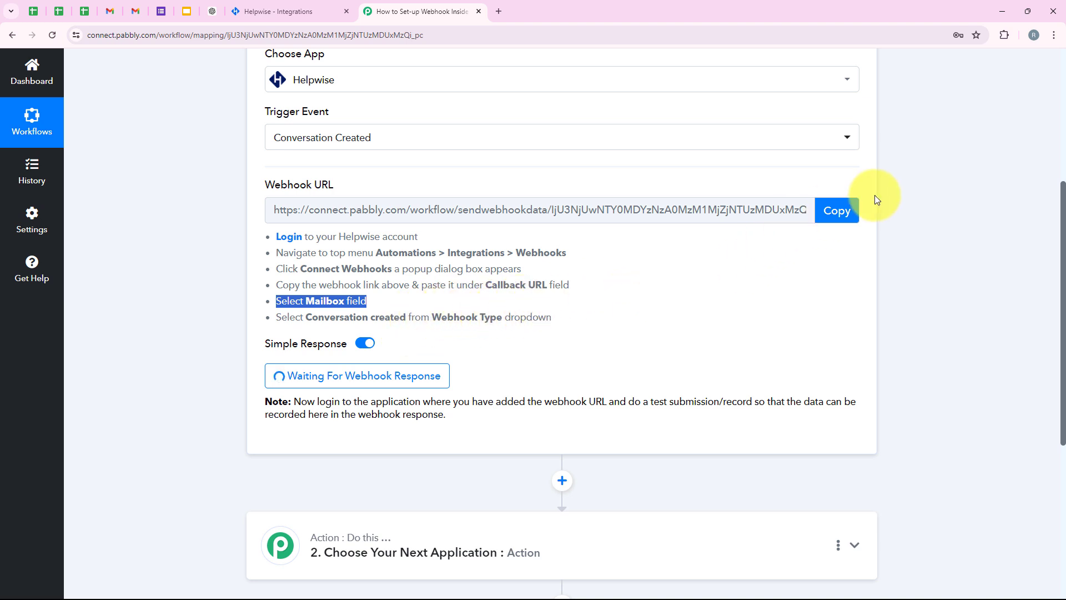
click(838, 210)
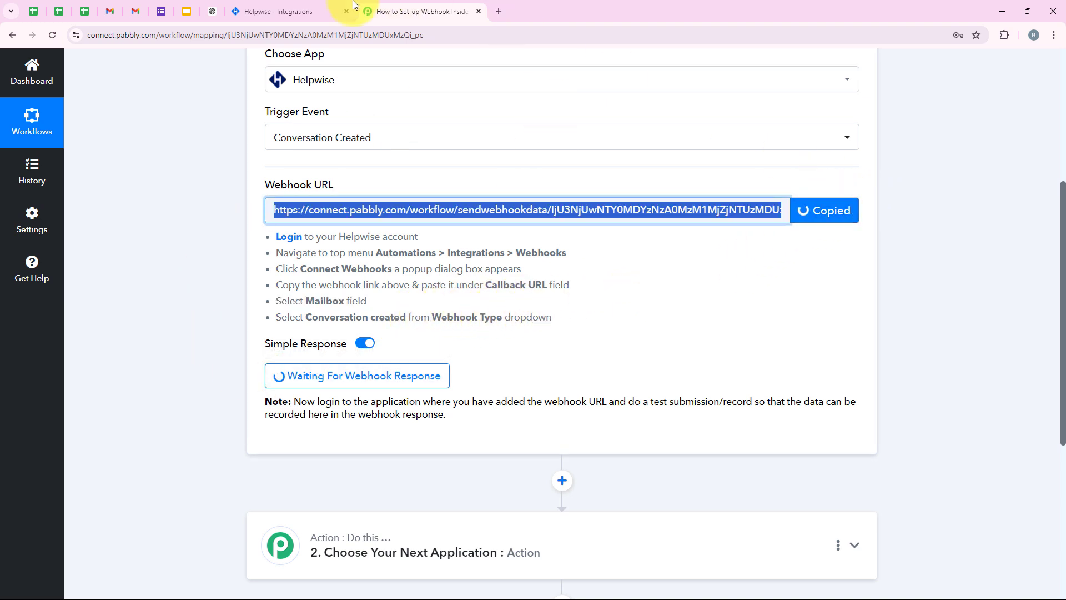
Step: Return to Helpwise and paste the copied webhook URL as the callback URL, leaving the optional secret key empty
click(301, 10)
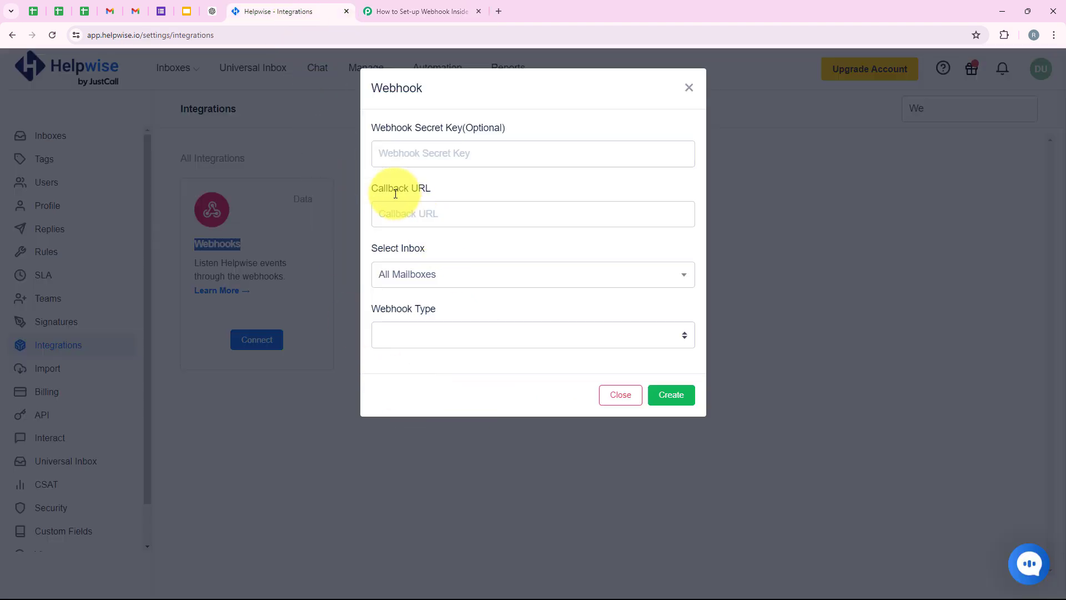
drag(371, 132, 495, 129)
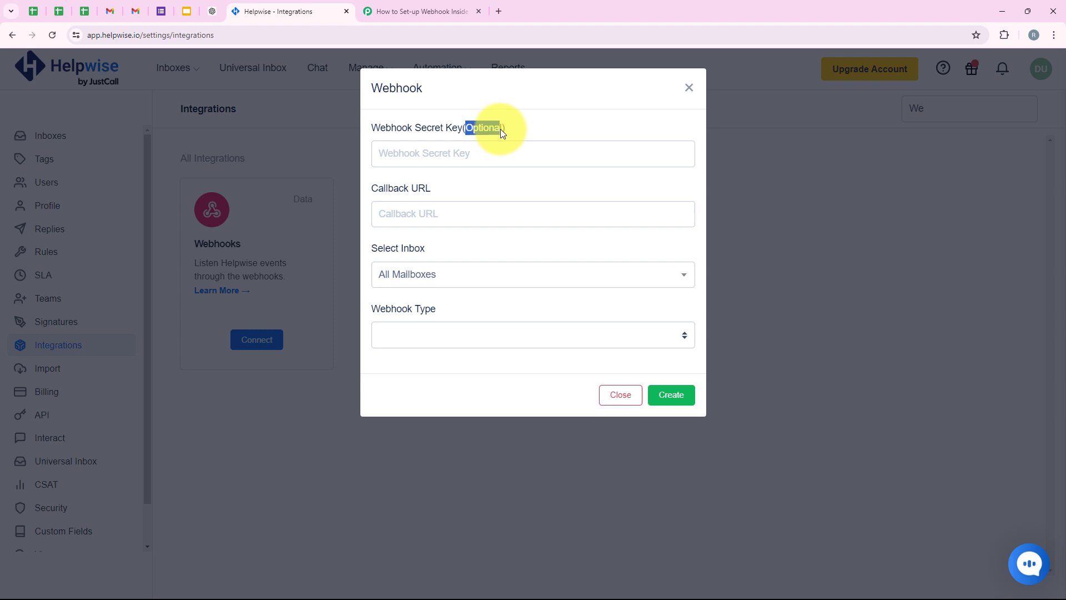
click(488, 152)
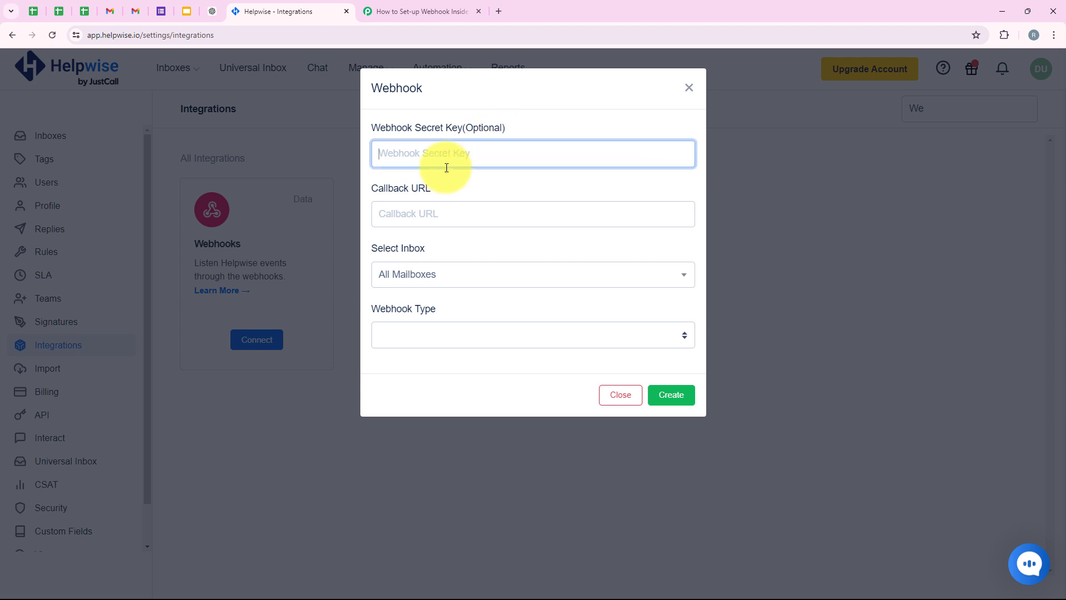
click(437, 225)
right_click(436, 225)
click(461, 334)
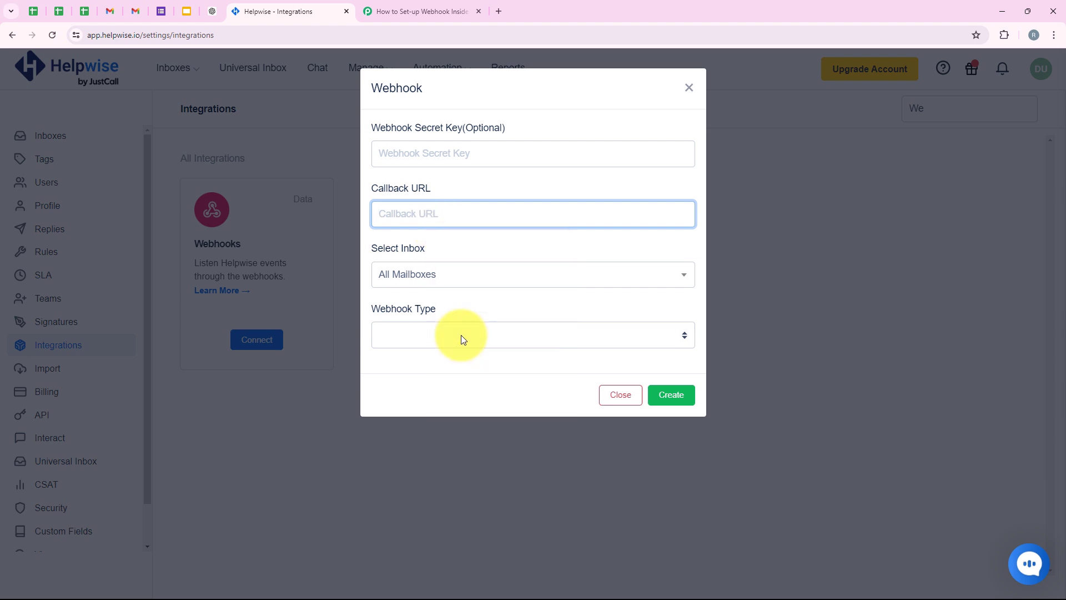
click(458, 186)
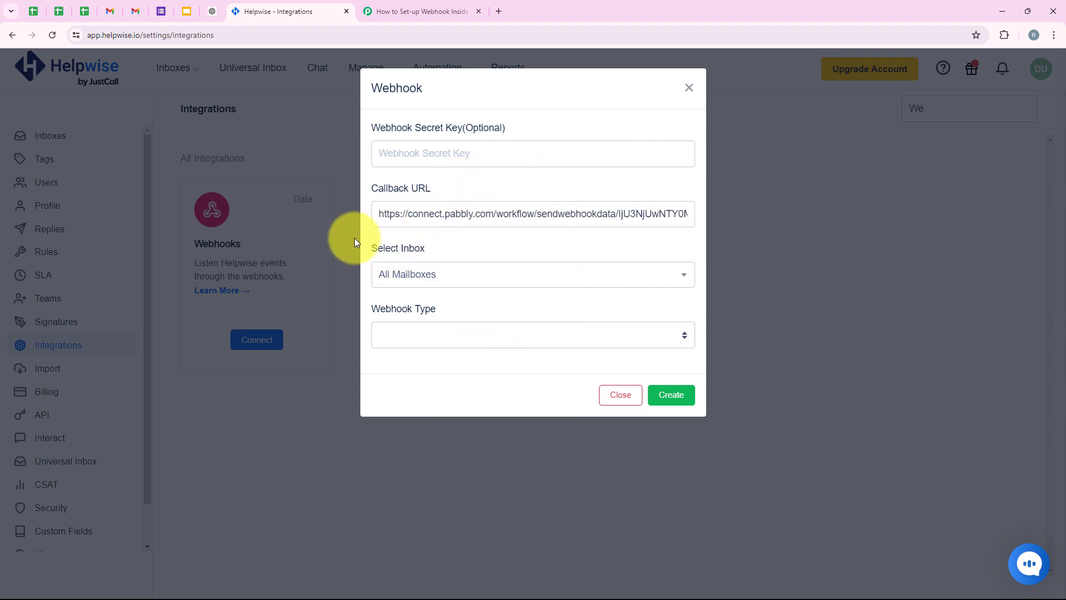
Step: Choose the individual mailbox instead of All Mailboxes as the inbox and set the webhook type to Conversation created
click(441, 284)
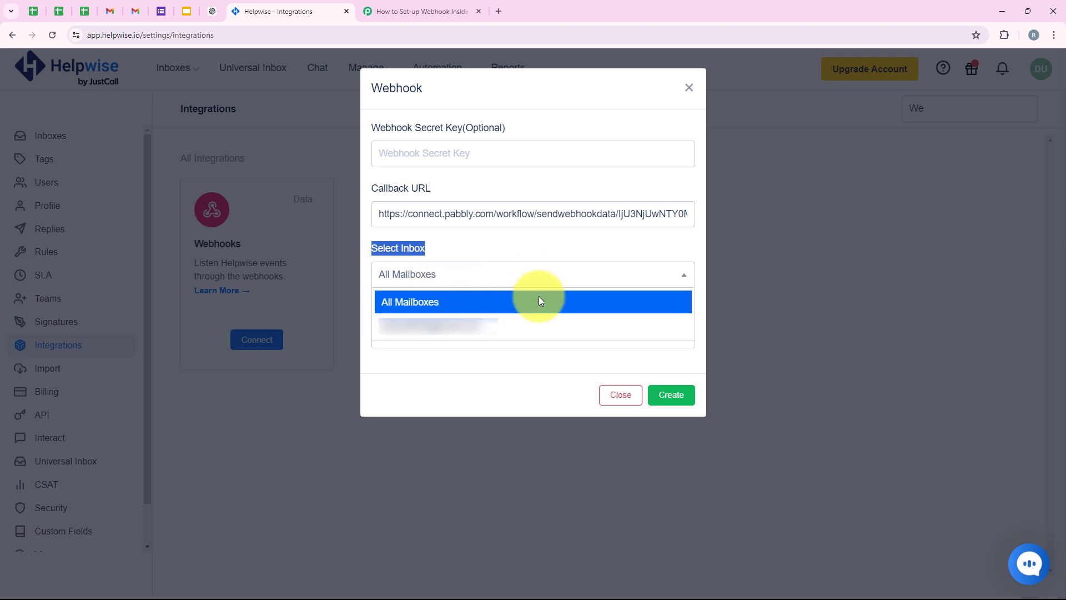
click(468, 334)
drag(370, 308, 435, 309)
click(441, 335)
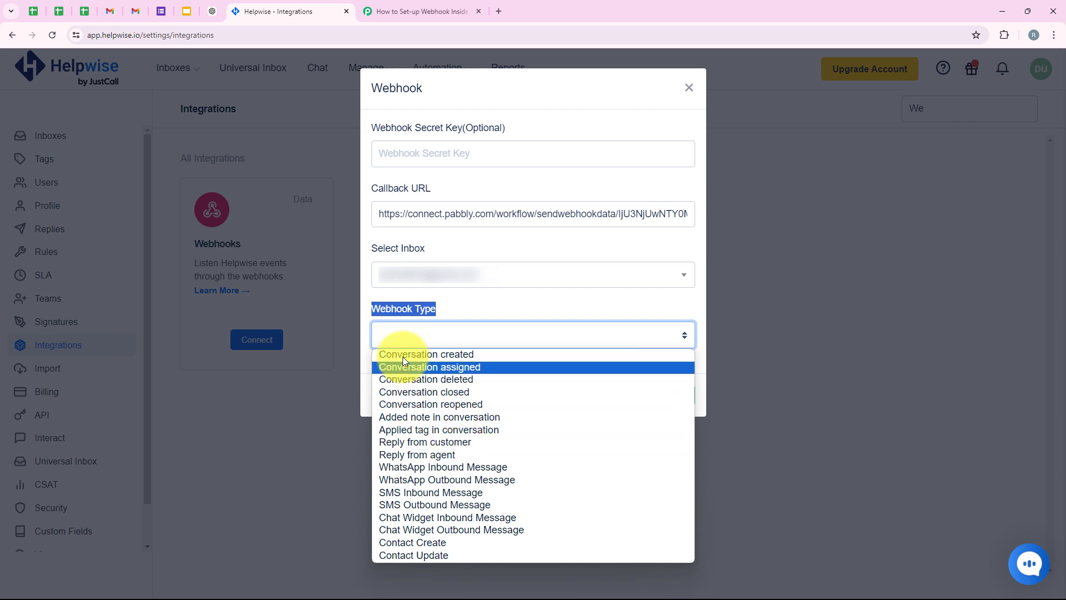
click(472, 356)
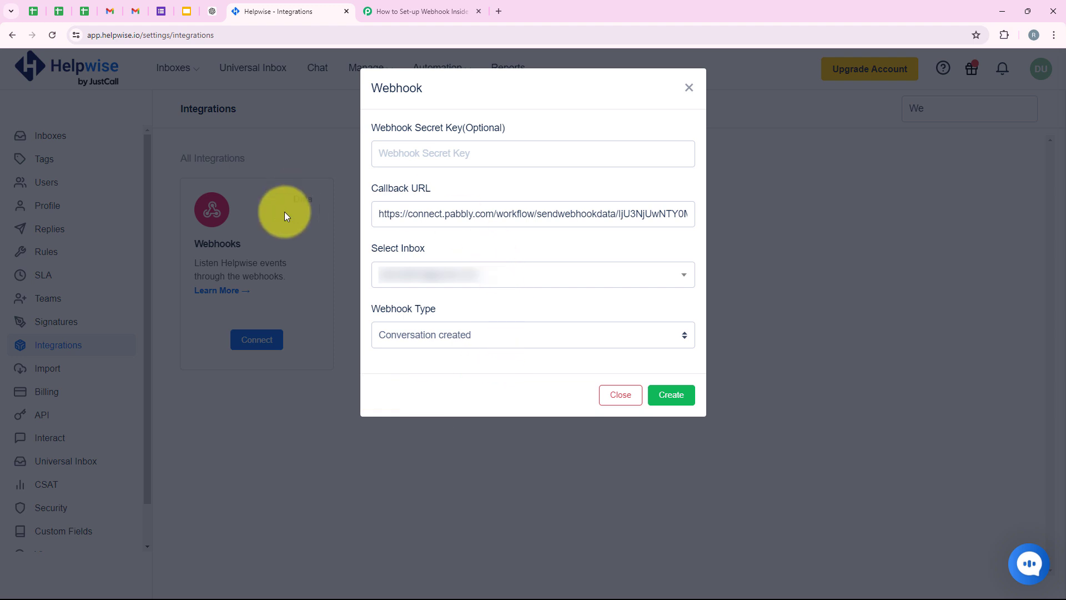
Step: Create the webhook and review its entry among the active integrations
click(672, 395)
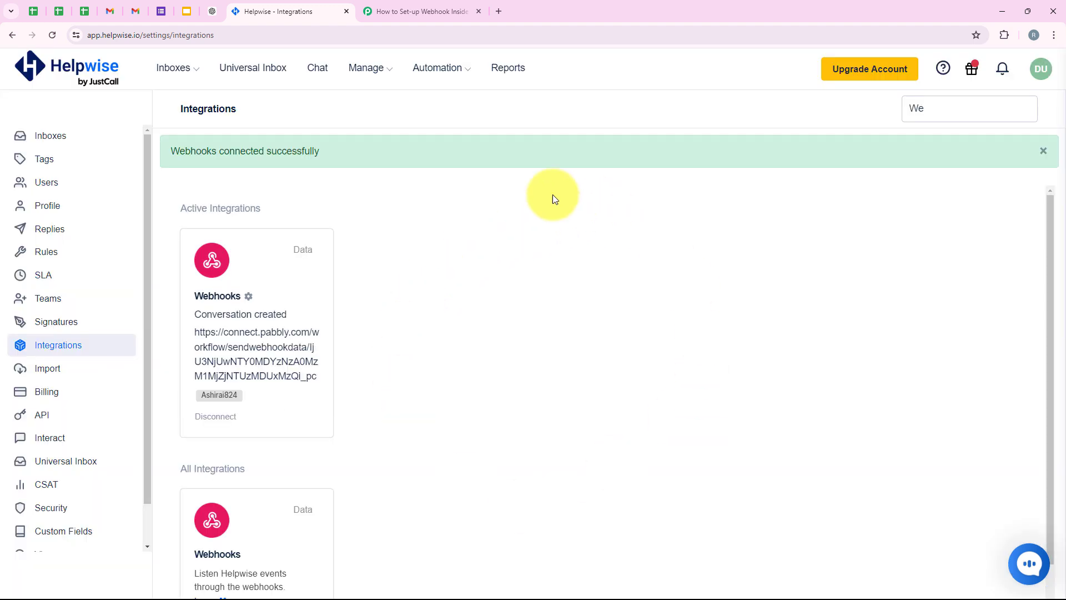
drag(167, 151, 326, 153)
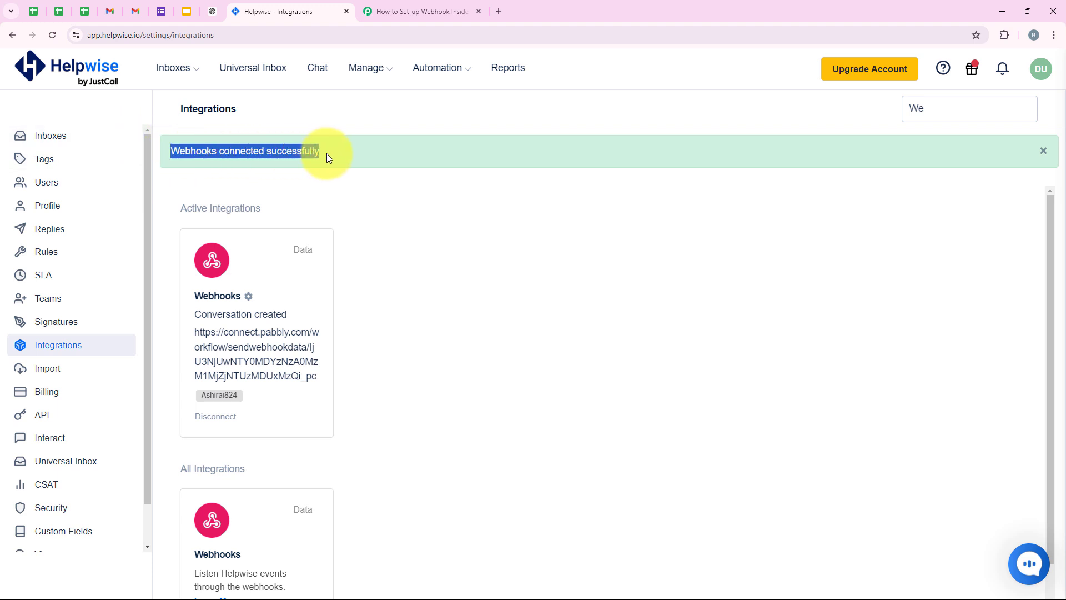
click(407, 311)
scroll(389, 322, down, 1)
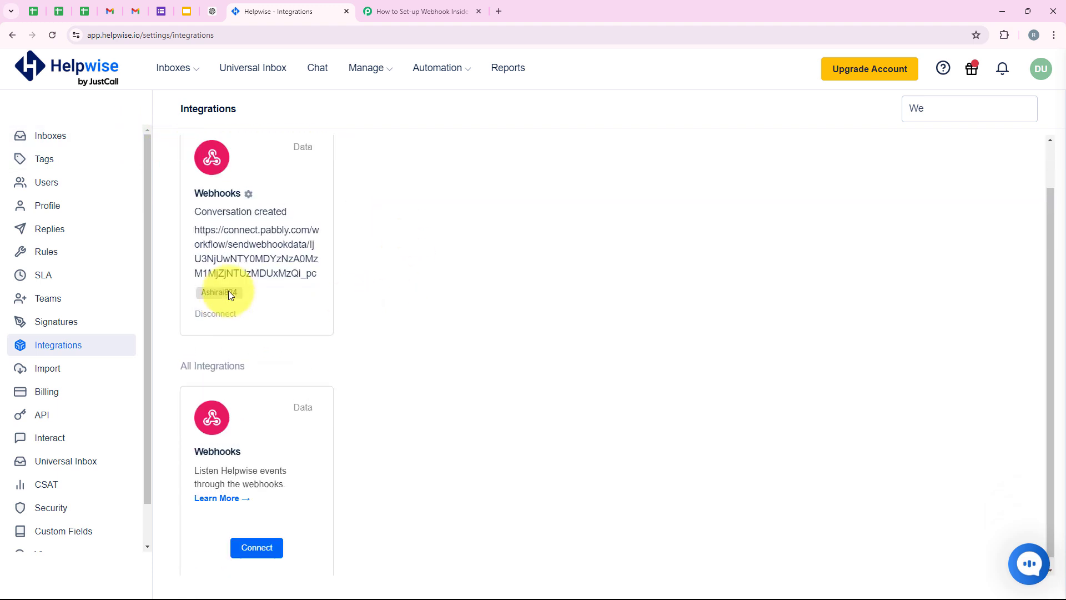
scroll(228, 291, up, 1)
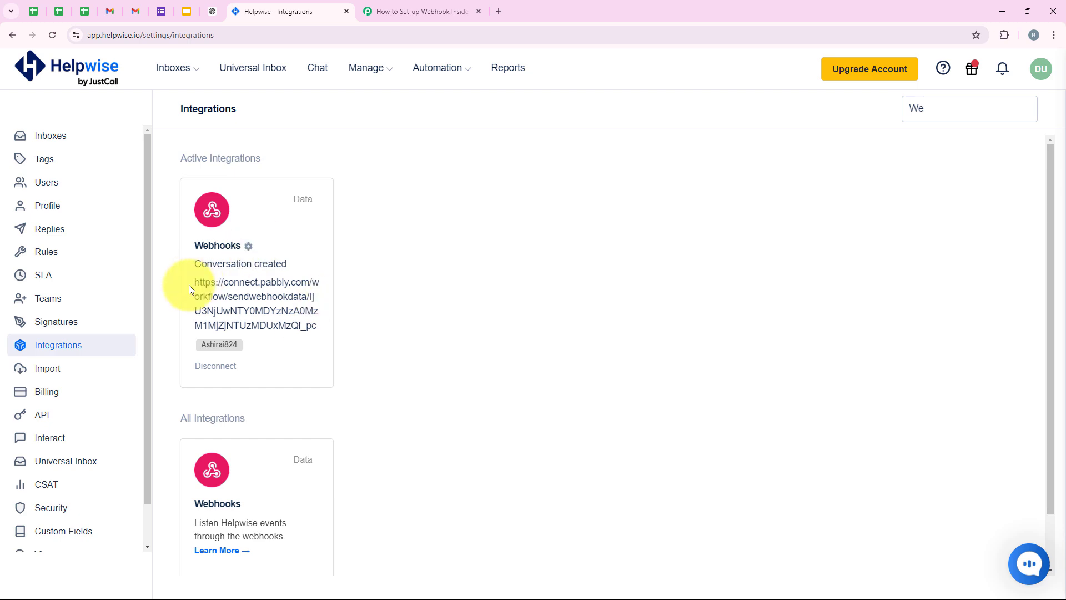
drag(195, 264, 302, 268)
click(378, 313)
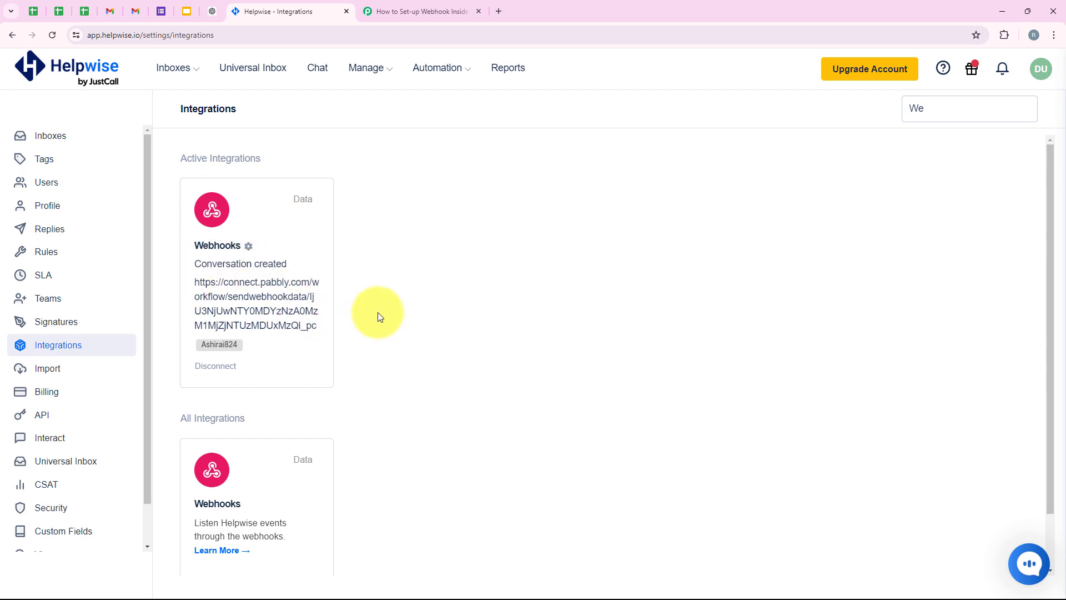
Step: Switch to Pabbly Connect, check the captured Response A and start re-capturing the webhook response
click(412, 10)
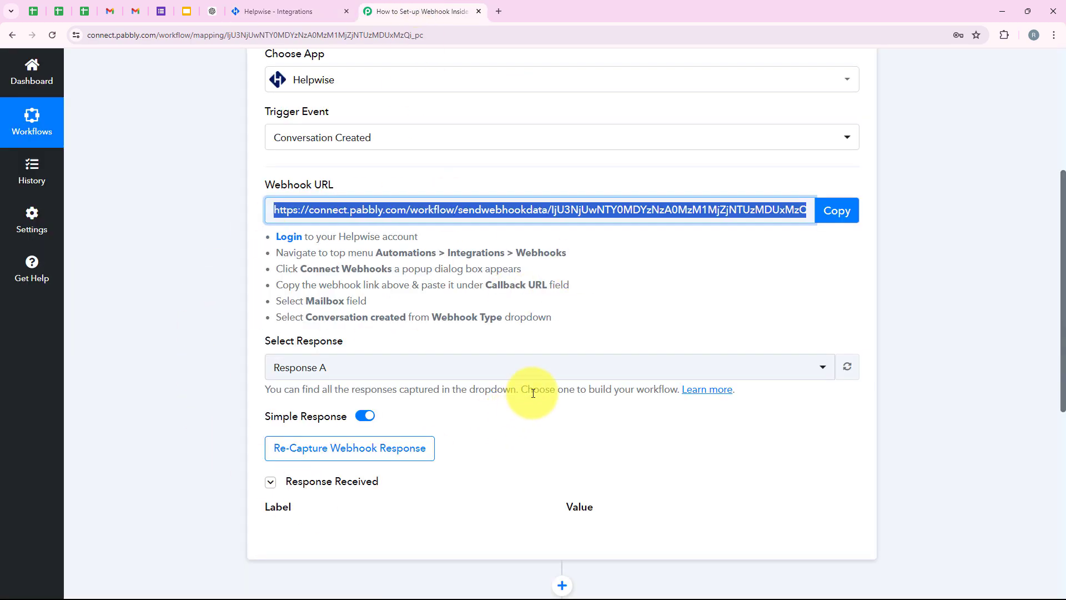
scroll(487, 381, down, 2)
scroll(435, 242, up, 4)
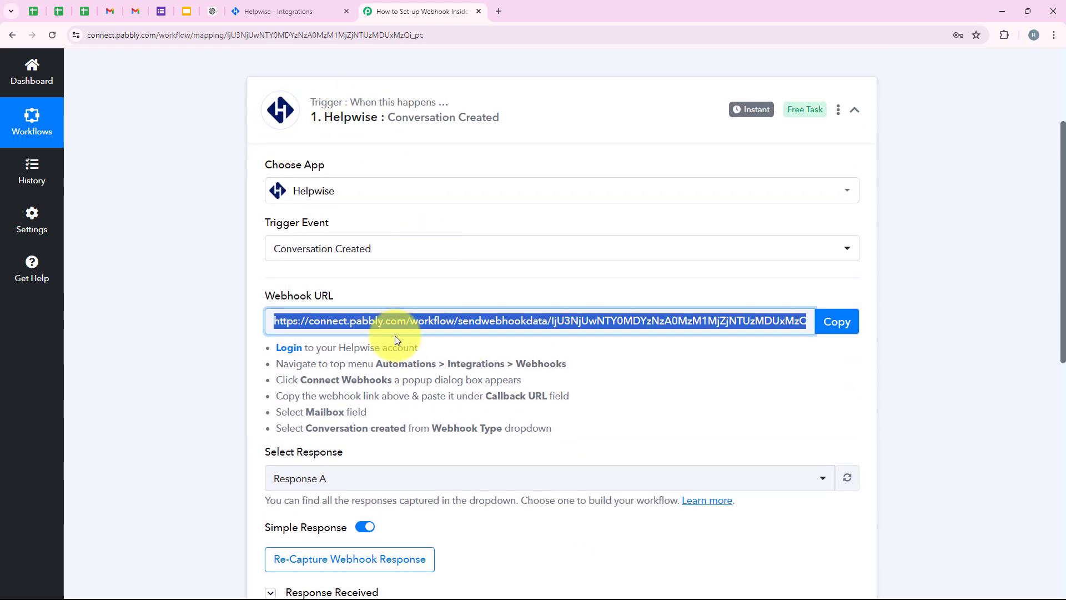
scroll(400, 388, down, 3)
scroll(444, 400, up, 2)
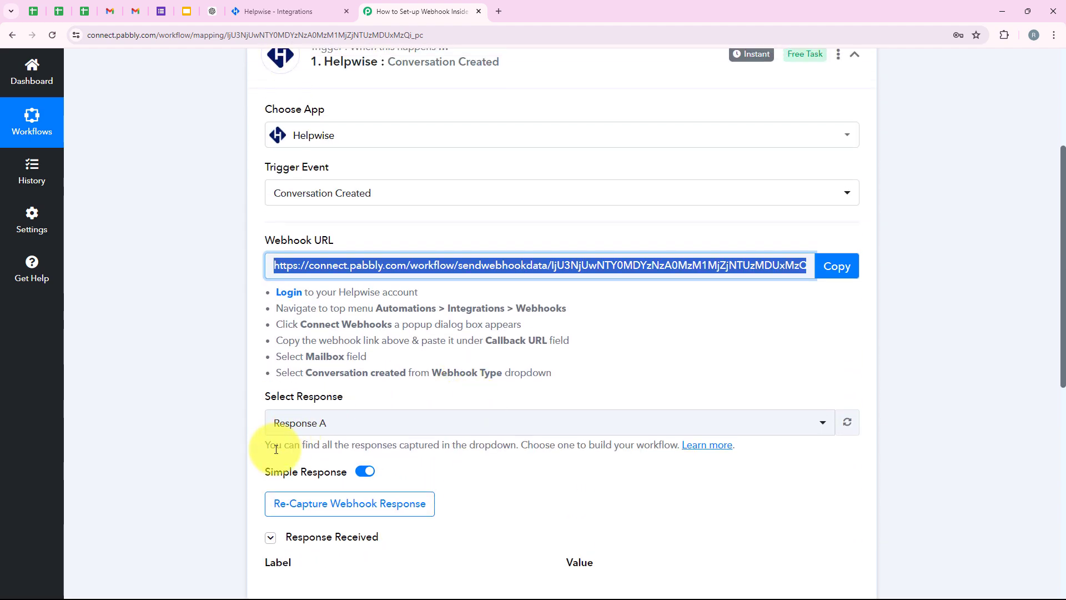
click(328, 422)
click(360, 492)
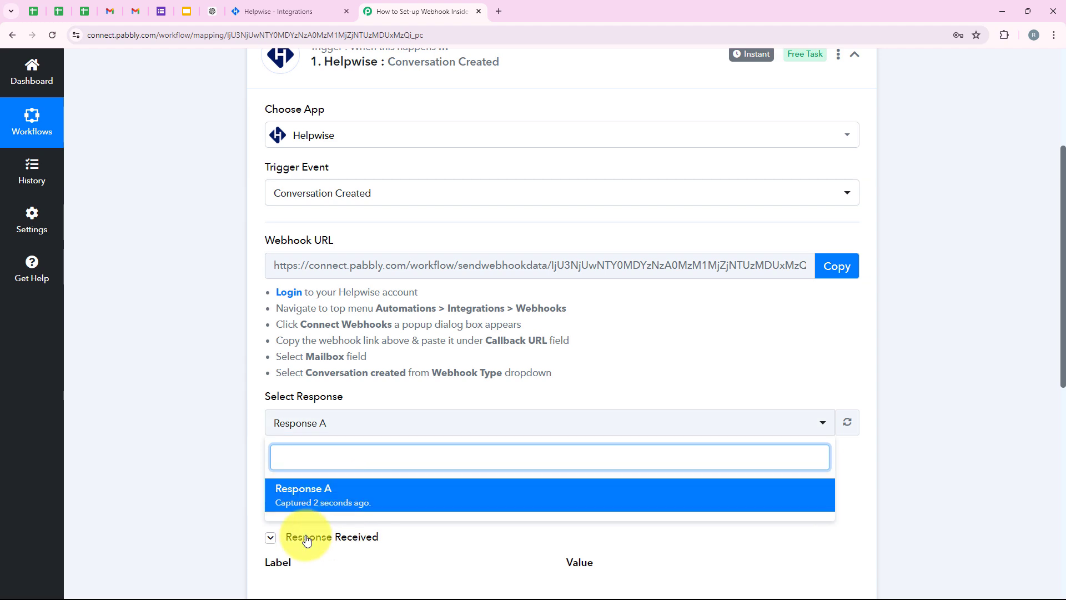
click(405, 504)
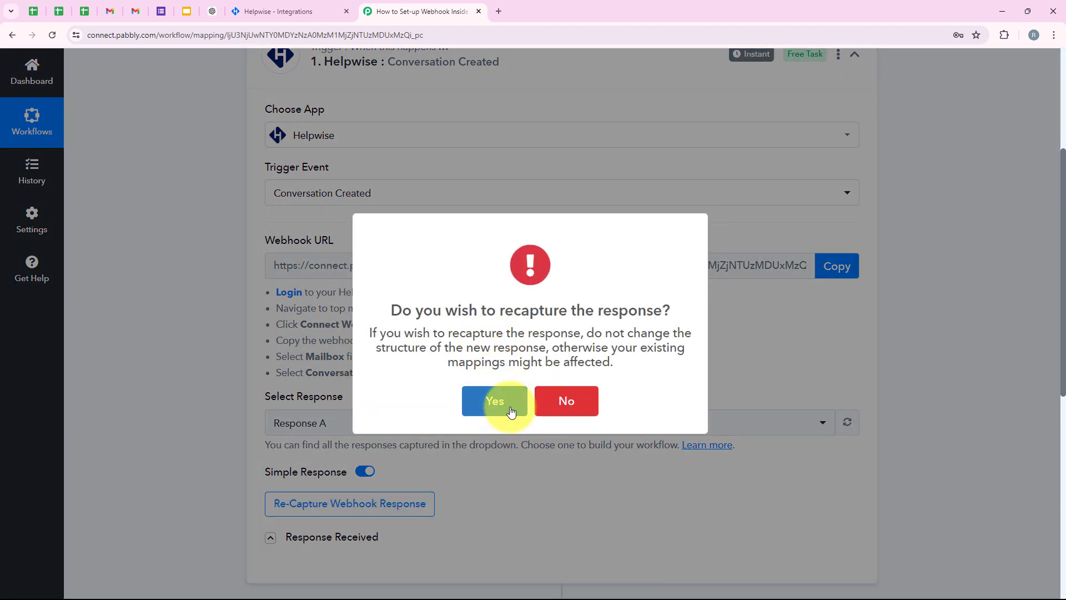
click(494, 400)
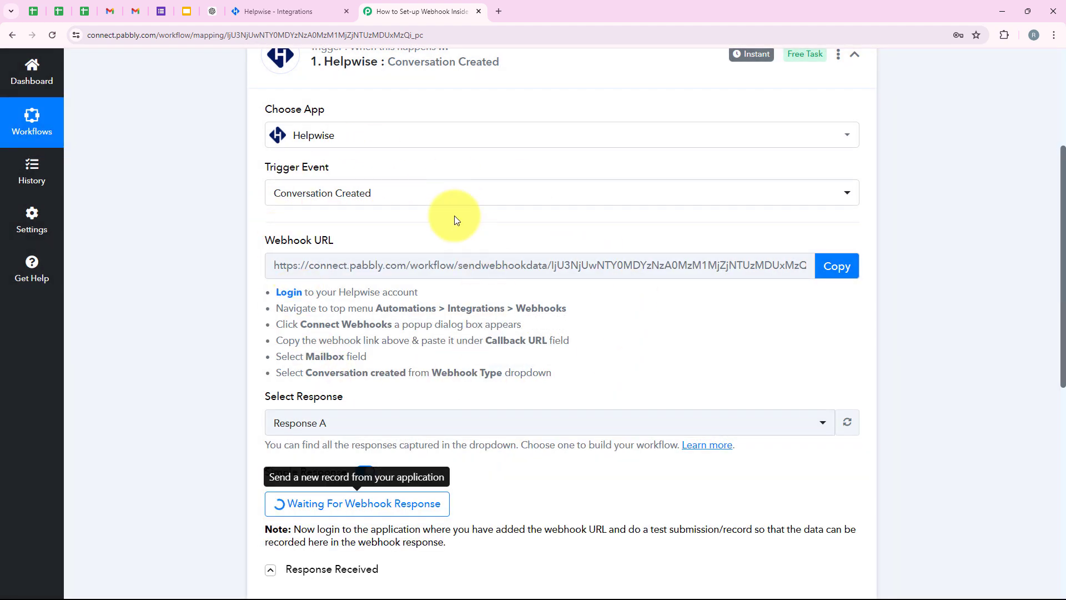
Step: Examine the note about making a test submission and look over the Helpwise trigger's settings and instructions
scroll(383, 272, down, 2)
scroll(390, 279, down, 1)
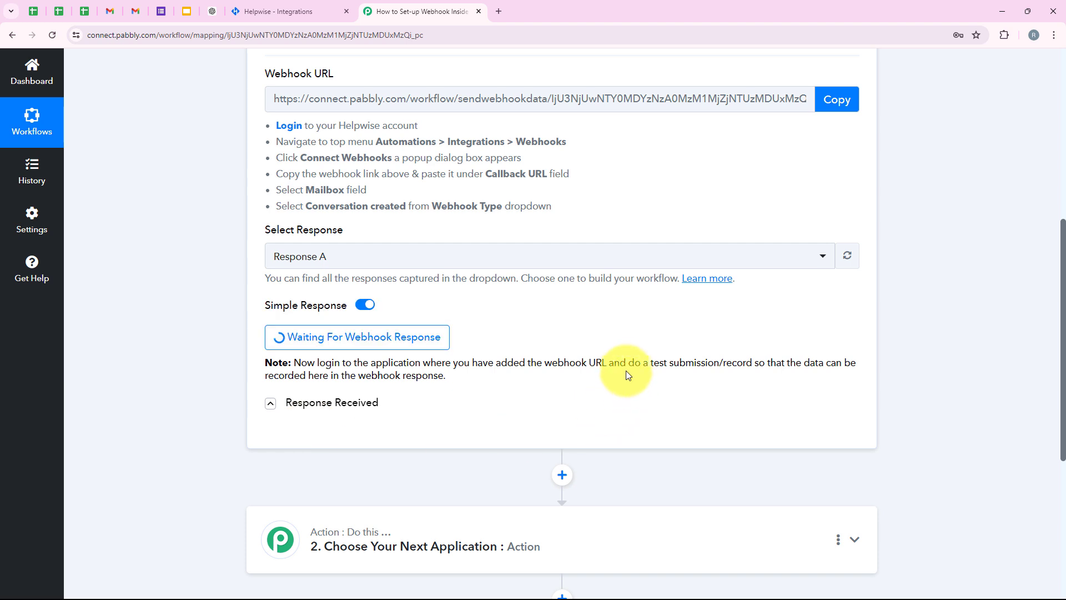
drag(629, 364, 752, 367)
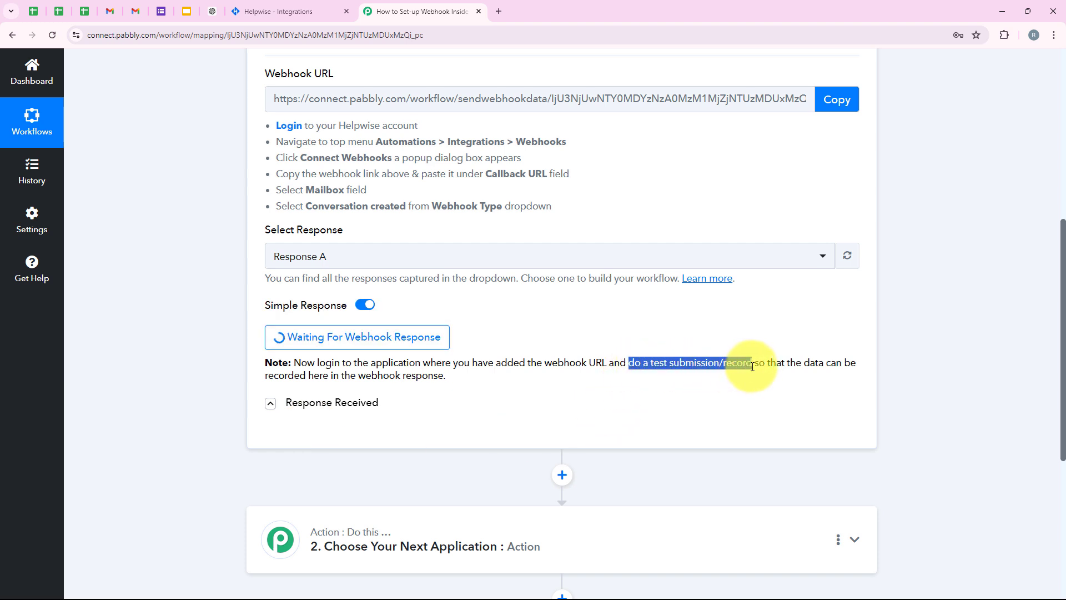
click(694, 387)
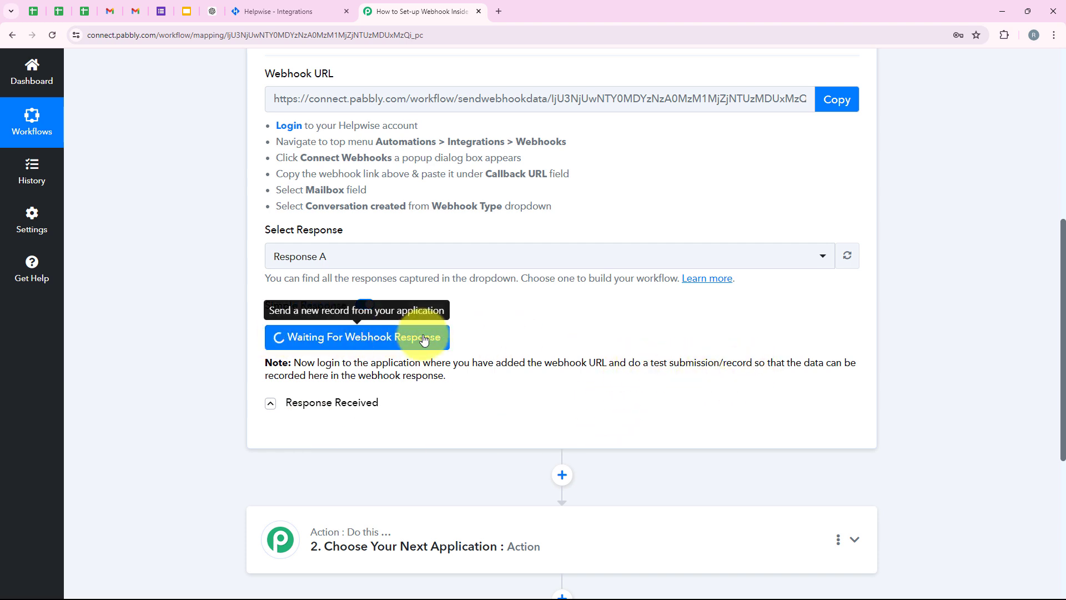
scroll(266, 247, up, 5)
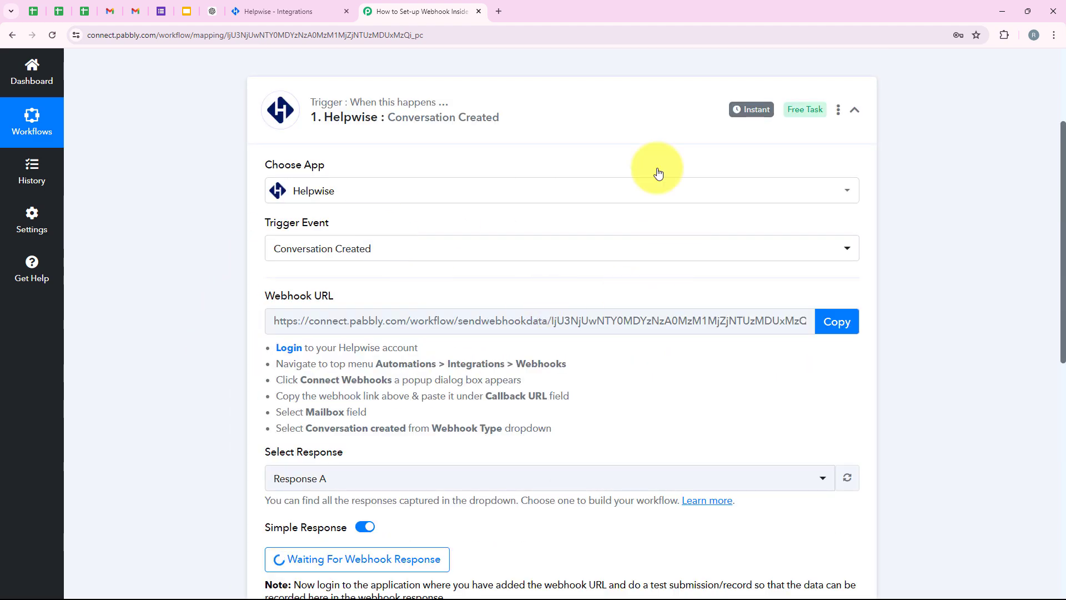
scroll(305, 452, up, 1)
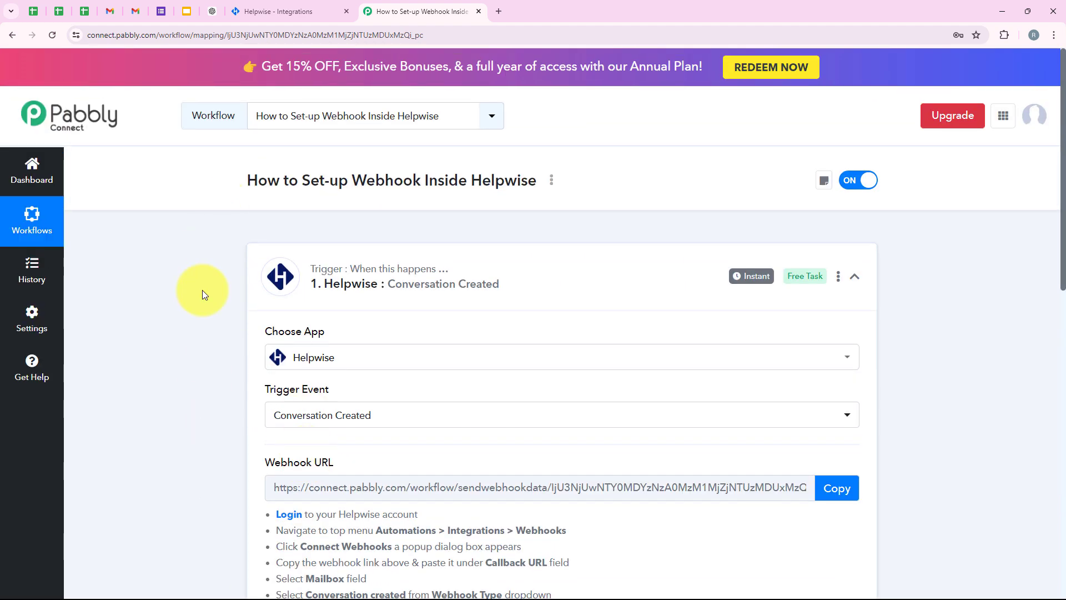
scroll(198, 334, down, 4)
scroll(202, 339, down, 1)
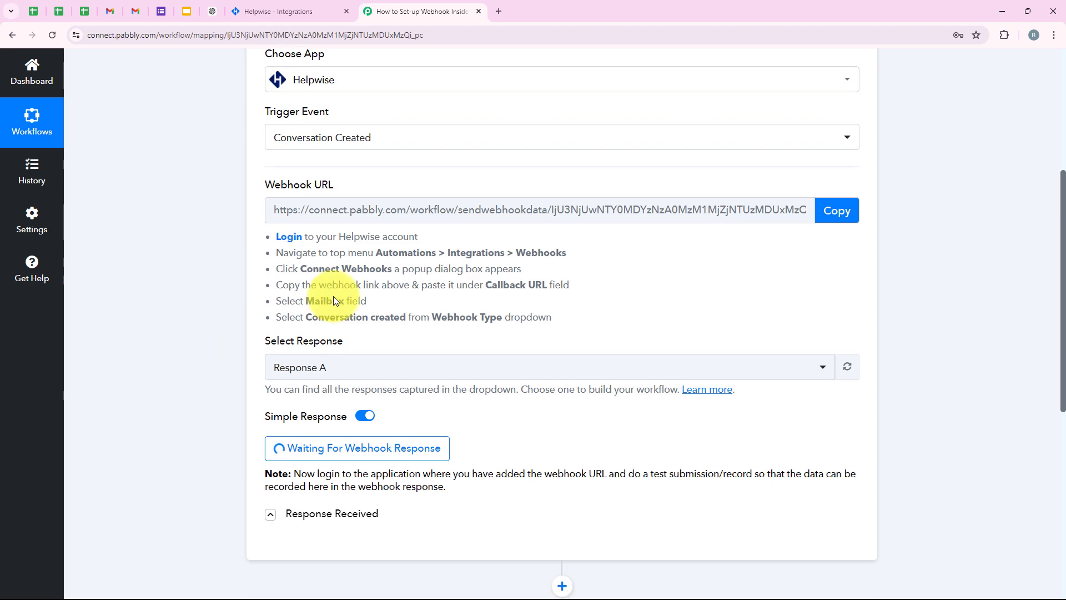
scroll(328, 315, up, 4)
scroll(327, 314, up, 2)
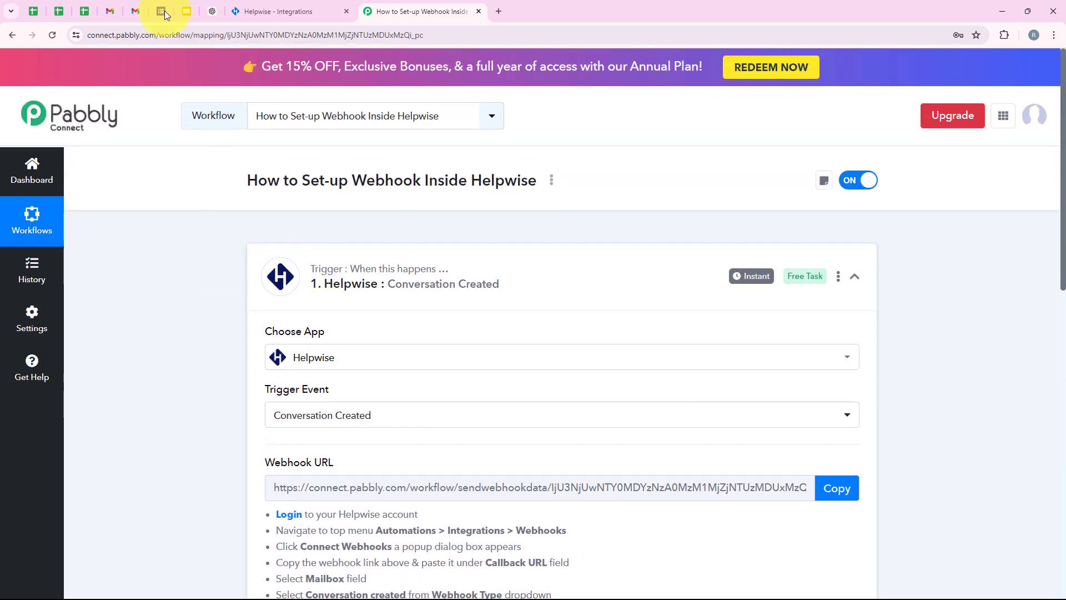
Step: Switch to Gmail, start a new message in the enlarged compose window and fill in the recipient's e-mail address
click(110, 11)
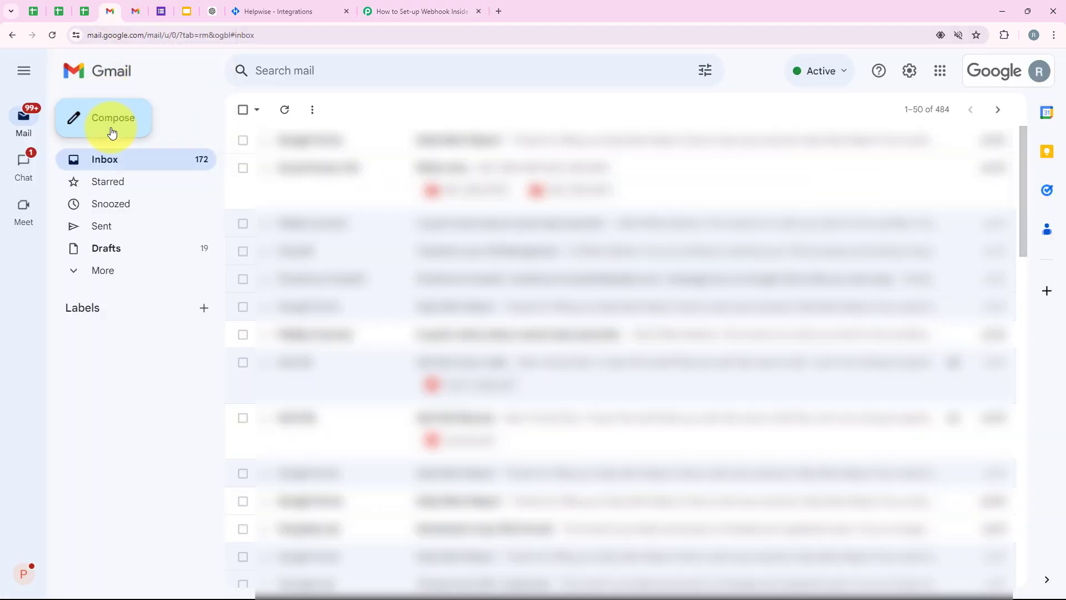
click(112, 132)
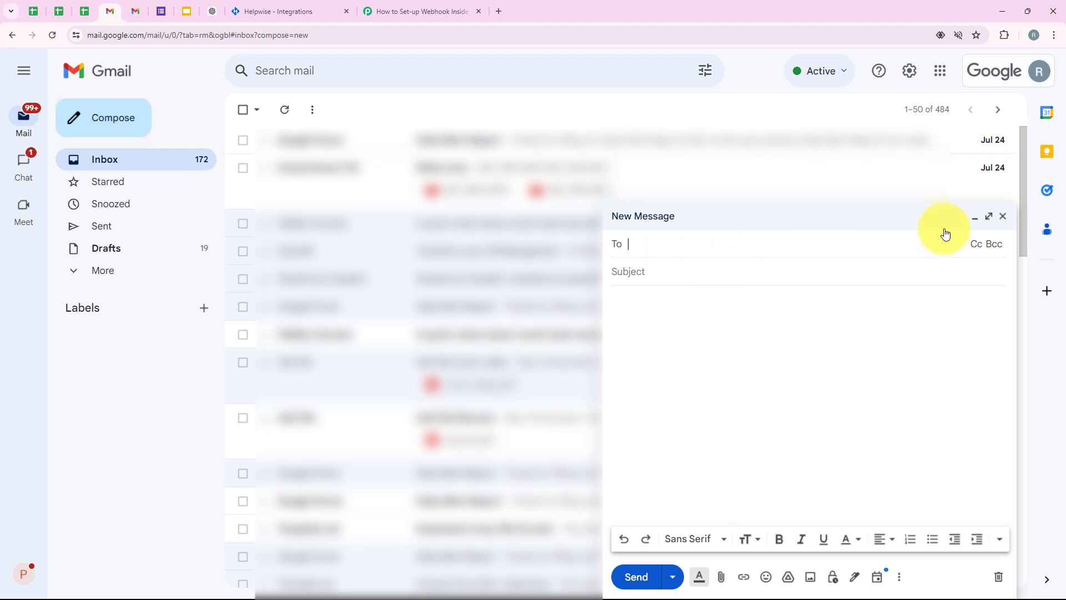
click(989, 216)
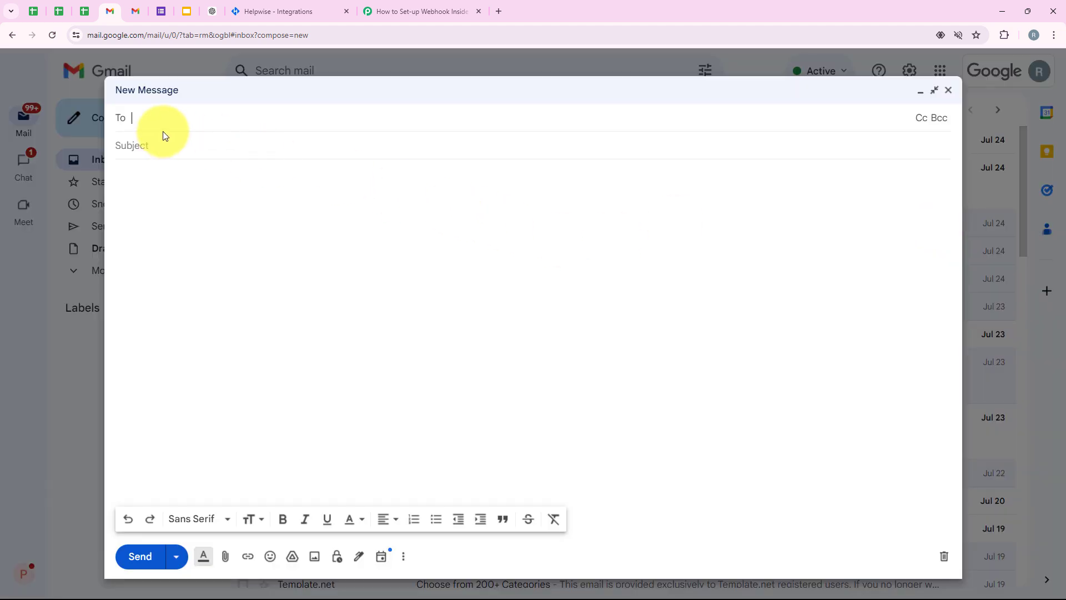
text(as)
click(210, 152)
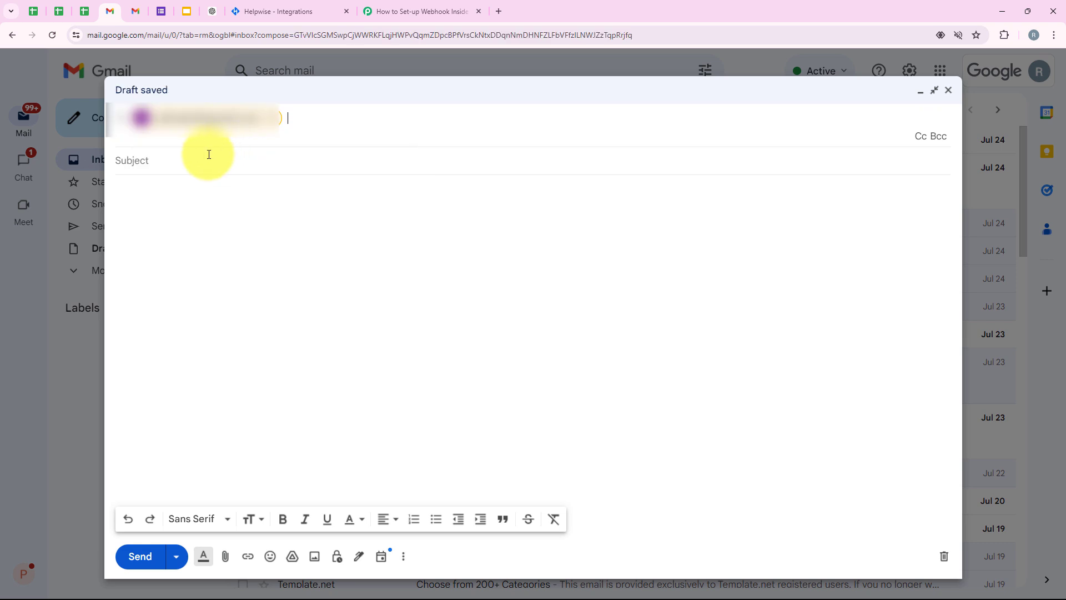
Step: Enter "Hey I am testing my Workflow" as the message's subject and place the cursor in the body
click(204, 156)
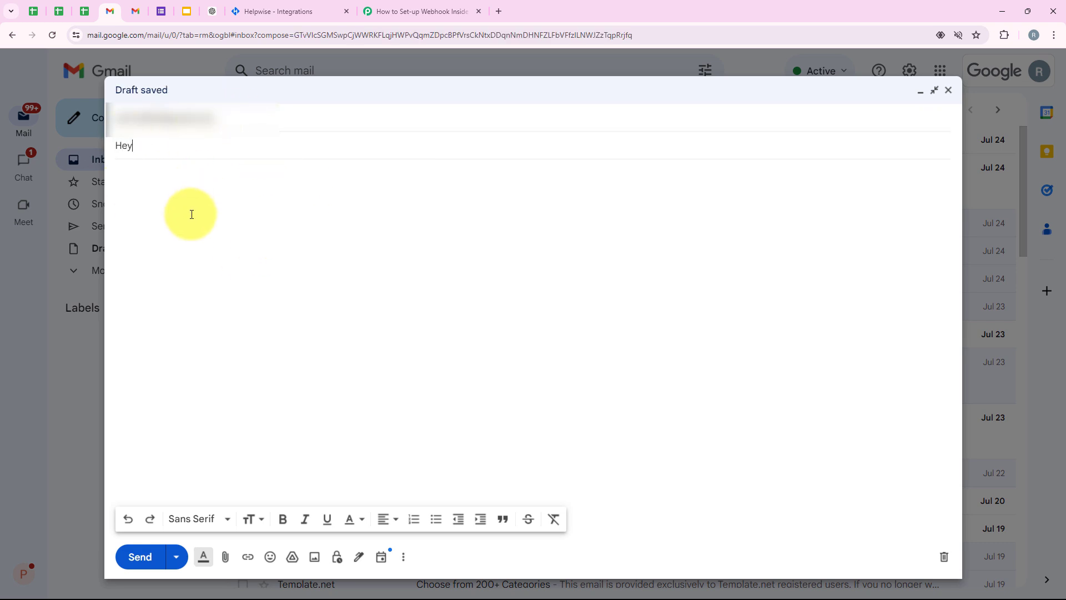
text(Hey I am testing my Workflow)
click(197, 187)
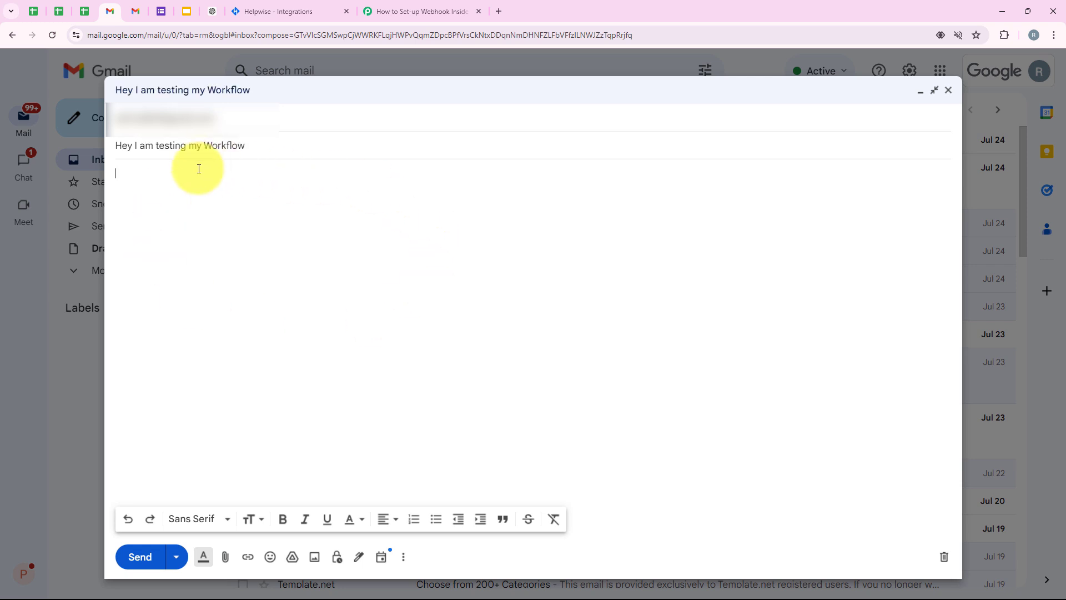
Step: Write the body "Hello I am Setting Up a Webhook Inside Helpwise, This is a Test Submission." and close it with "Regards"
text(Hello I am Setting Up a Webhook Inside Helpwise, This is a Test Submission.)
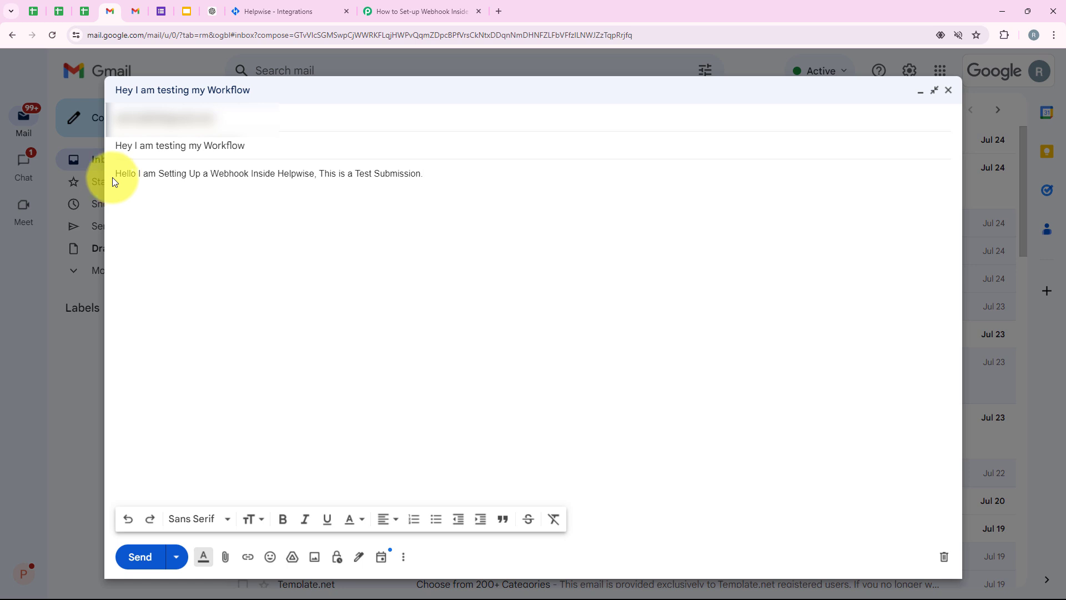
drag(113, 178, 266, 185)
click(265, 183)
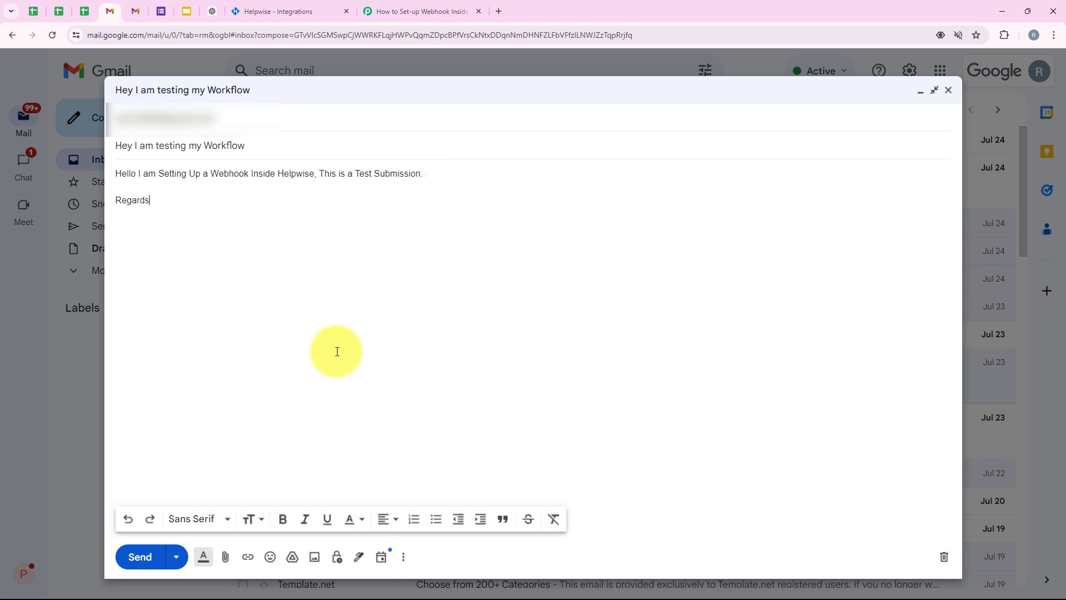
Step: Check the subject and body text of the test e-mail and send it
click(295, 145)
drag(245, 146, 90, 157)
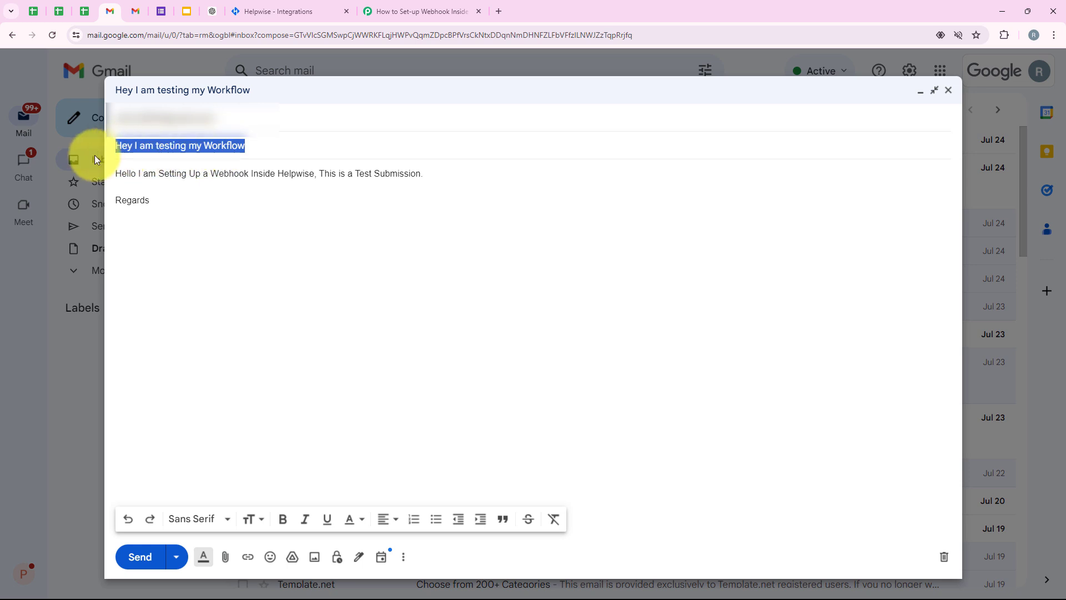
drag(426, 172, 125, 168)
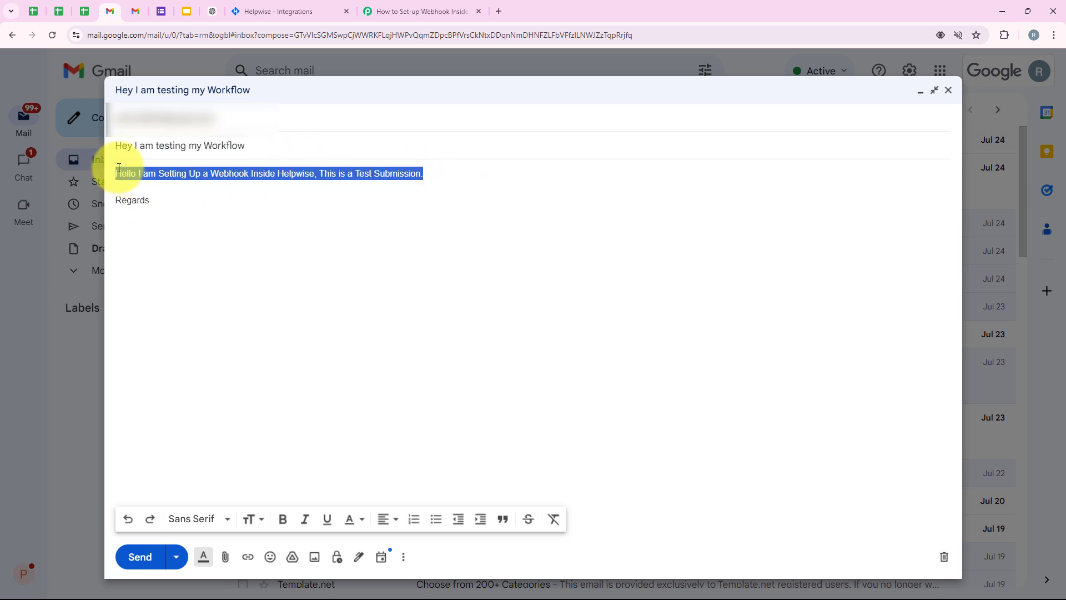
click(368, 257)
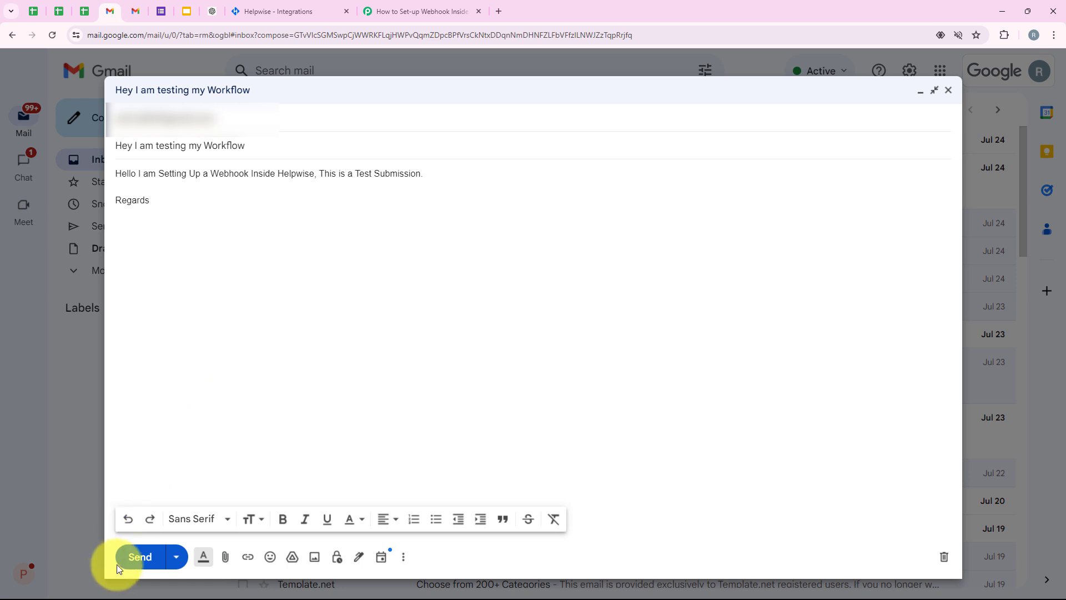
click(139, 557)
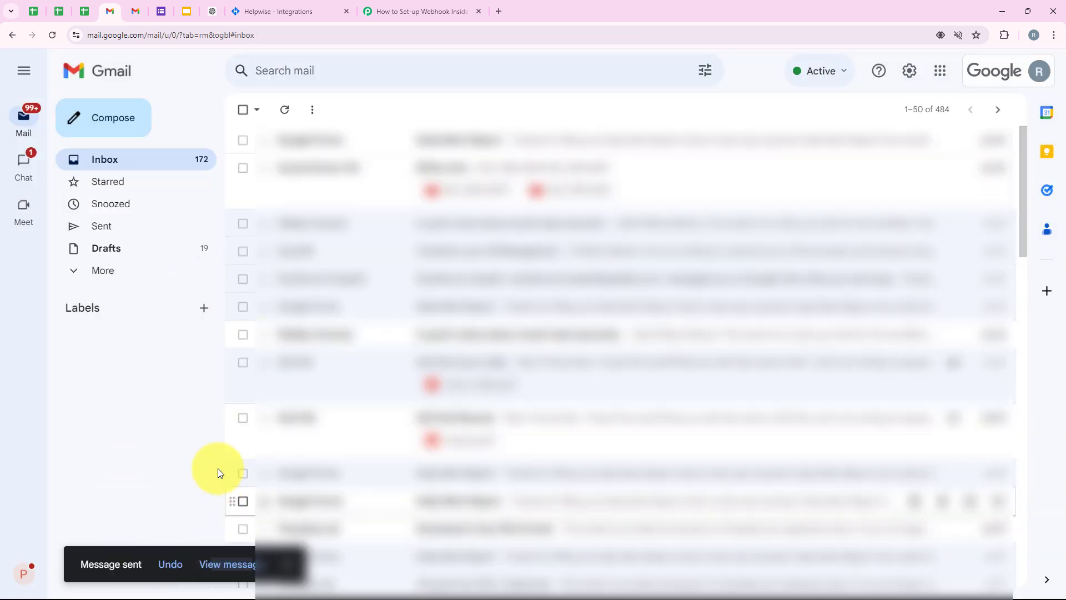
Step: Open the sent test message and review its subject and text
click(208, 566)
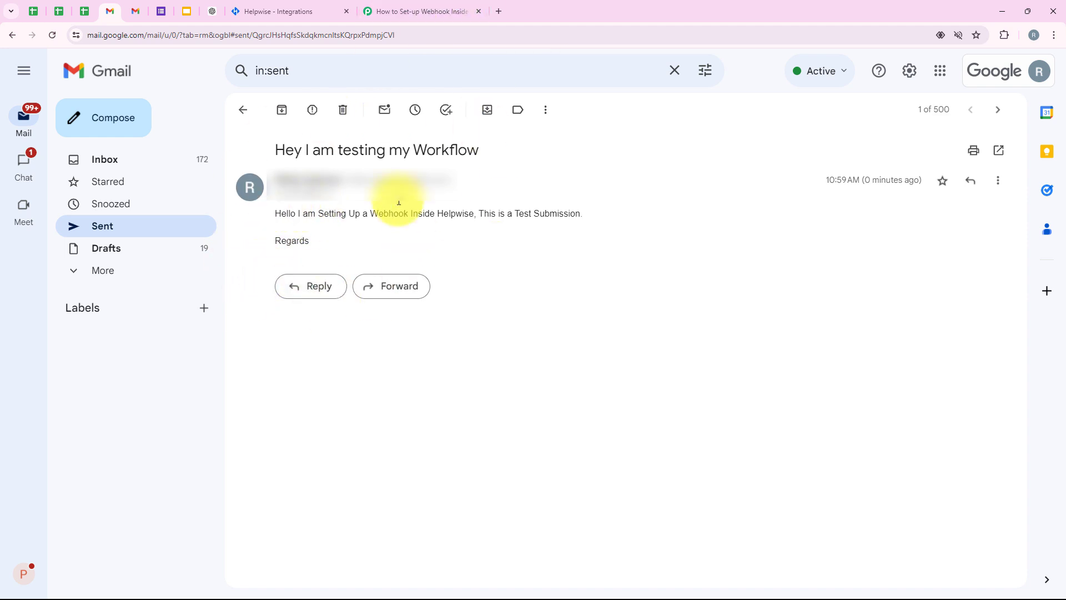
drag(284, 205, 483, 225)
click(537, 233)
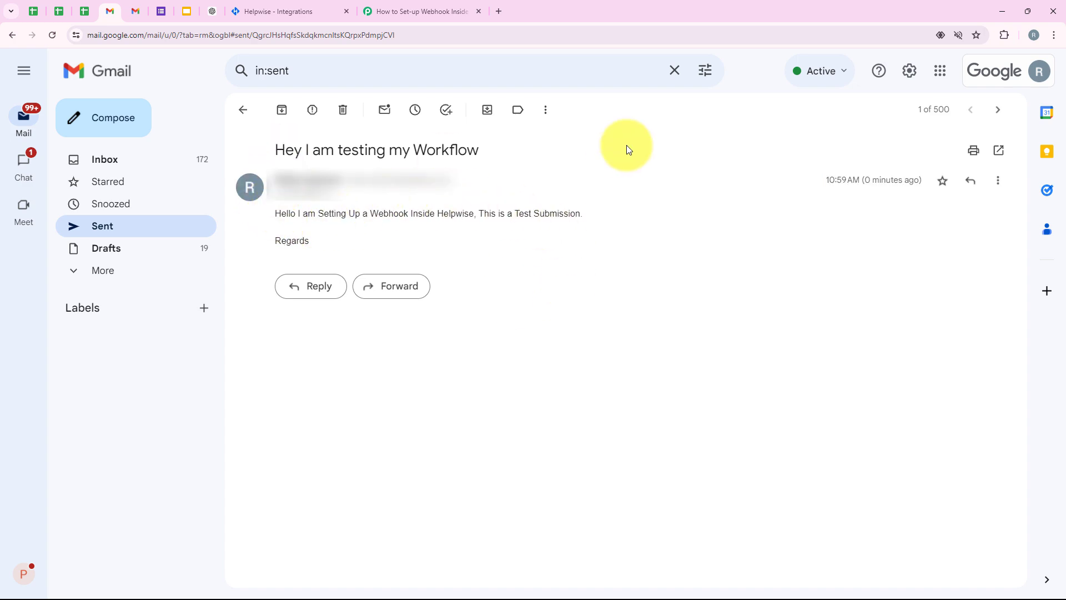
Step: Switch to Pabbly Connect, check the subject and e-mail text captured in Response B and collapse the Helpwise trigger step
click(371, 6)
scroll(564, 310, down, 5)
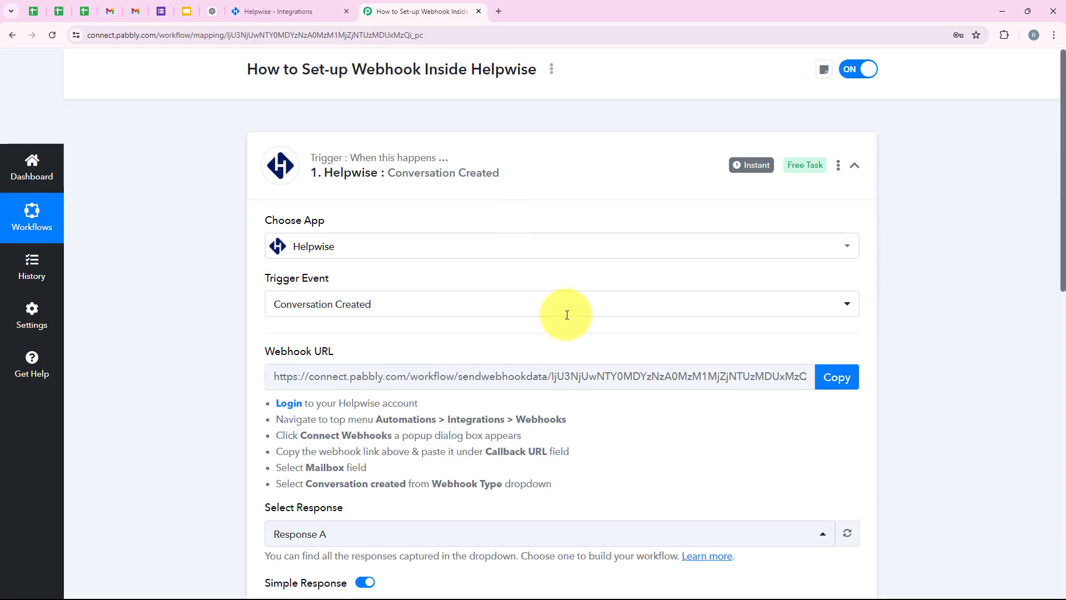
scroll(543, 273, down, 5)
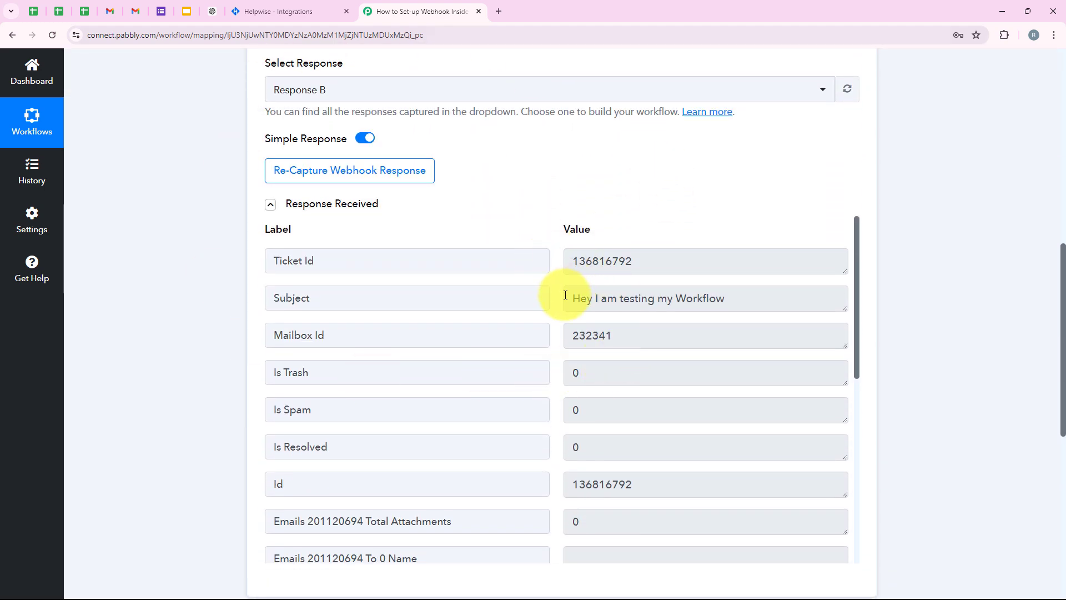
drag(567, 298, 716, 297)
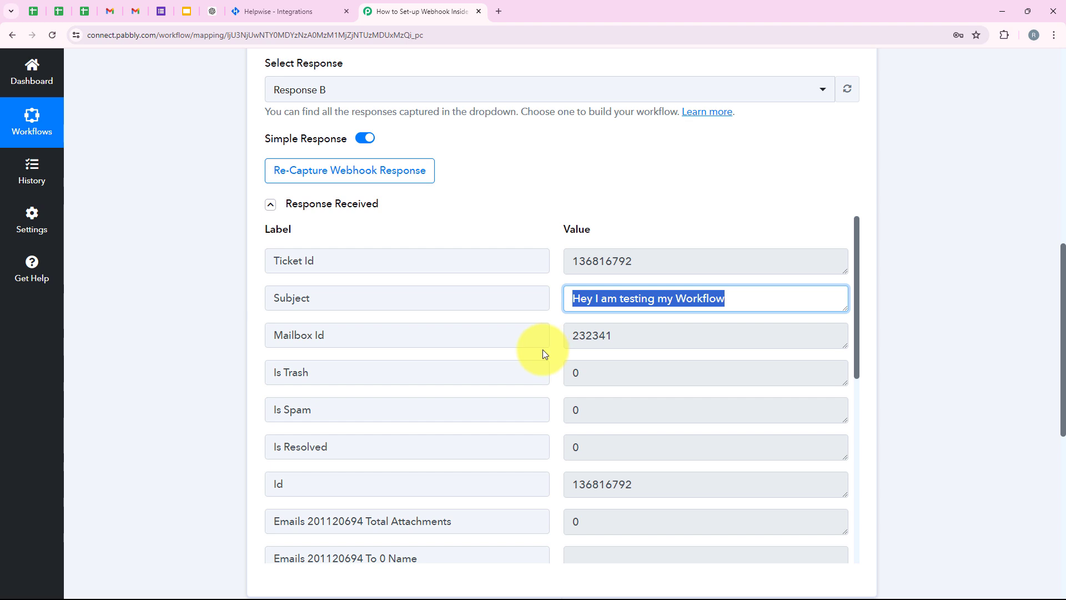
scroll(555, 347, down, 2)
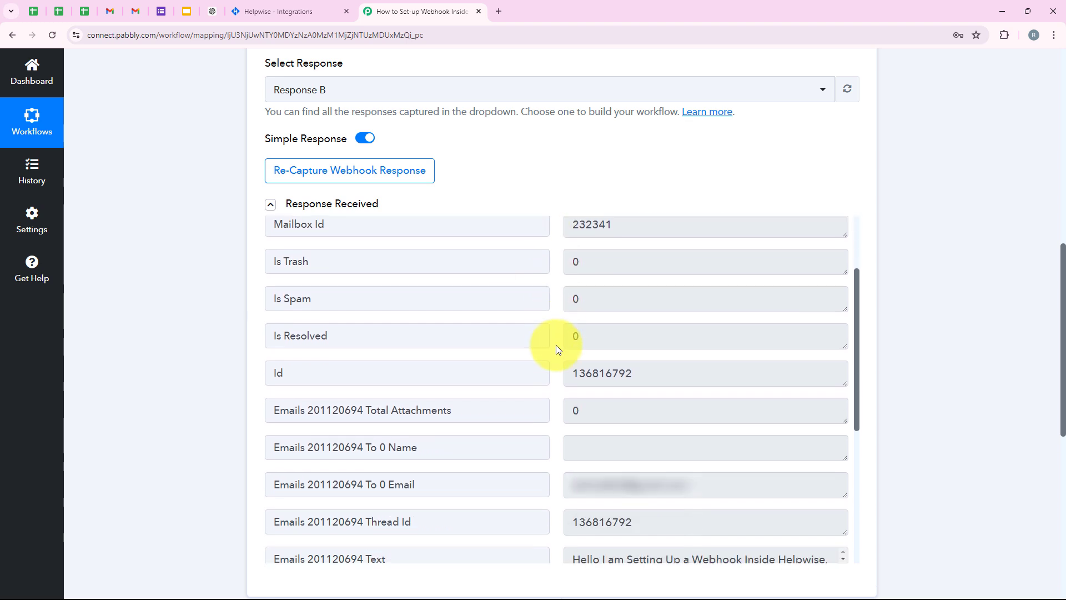
scroll(555, 345, down, 2)
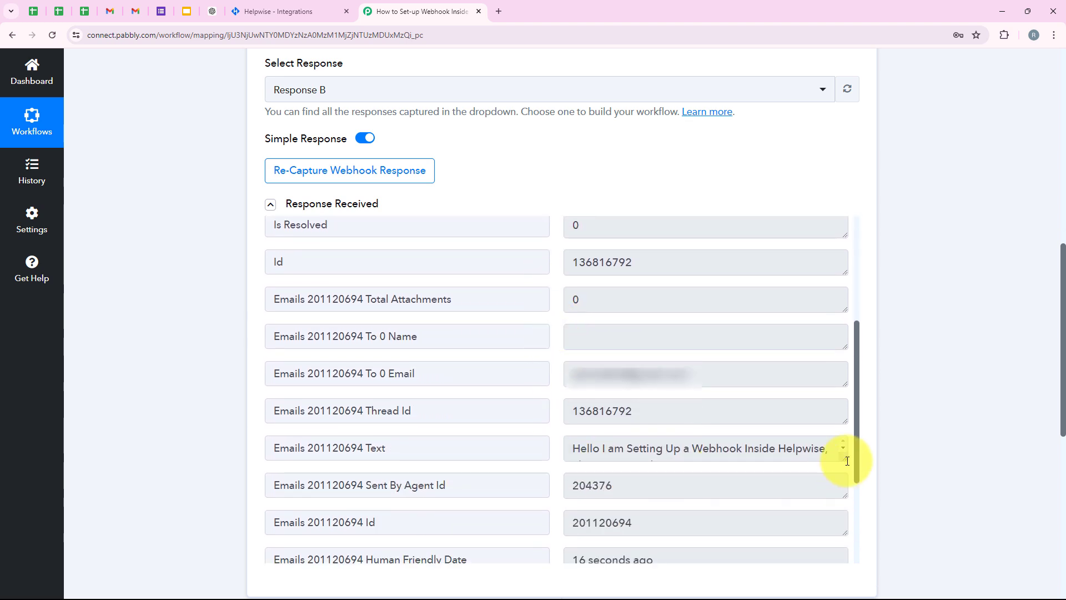
drag(843, 460, 845, 484)
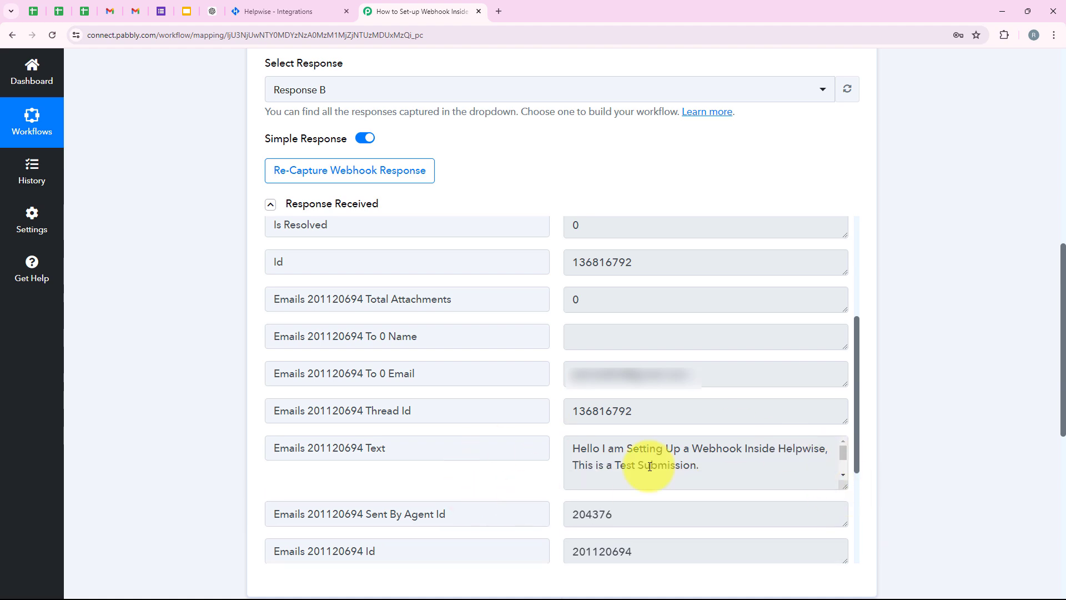
scroll(194, 366, up, 10)
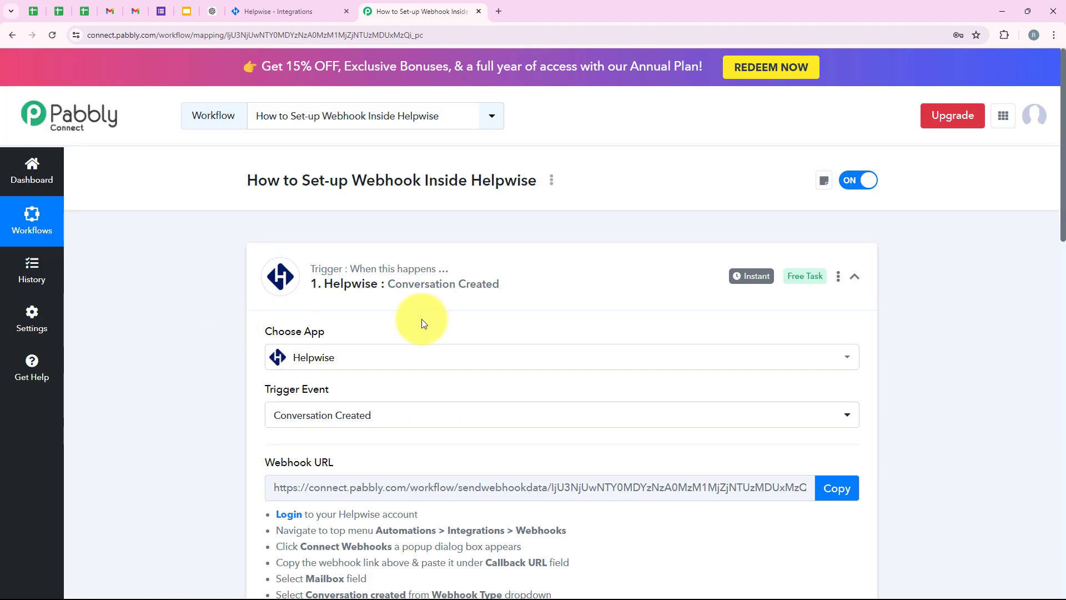
click(415, 285)
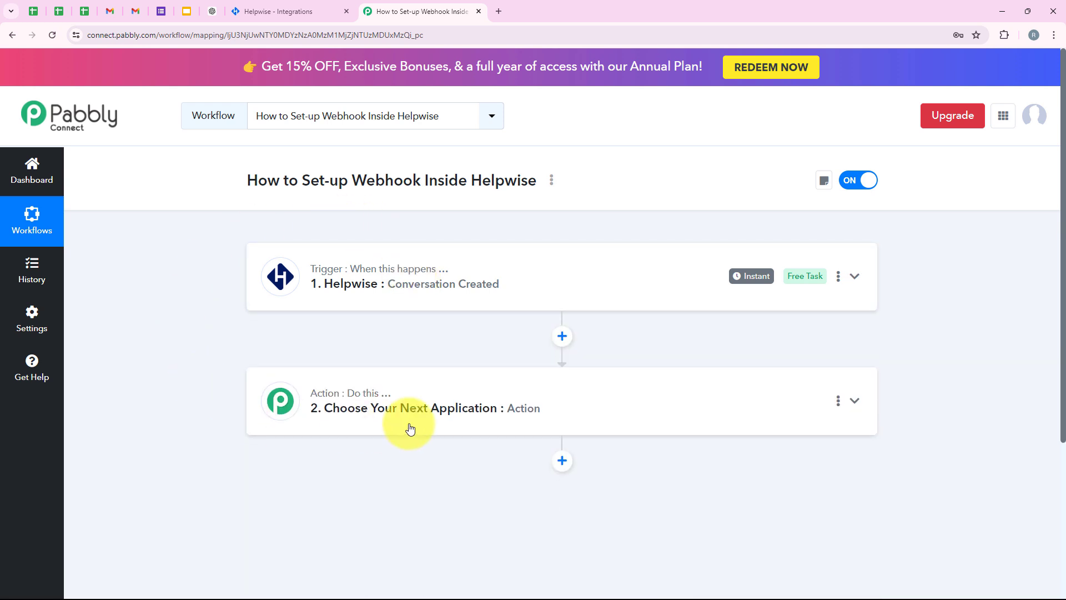